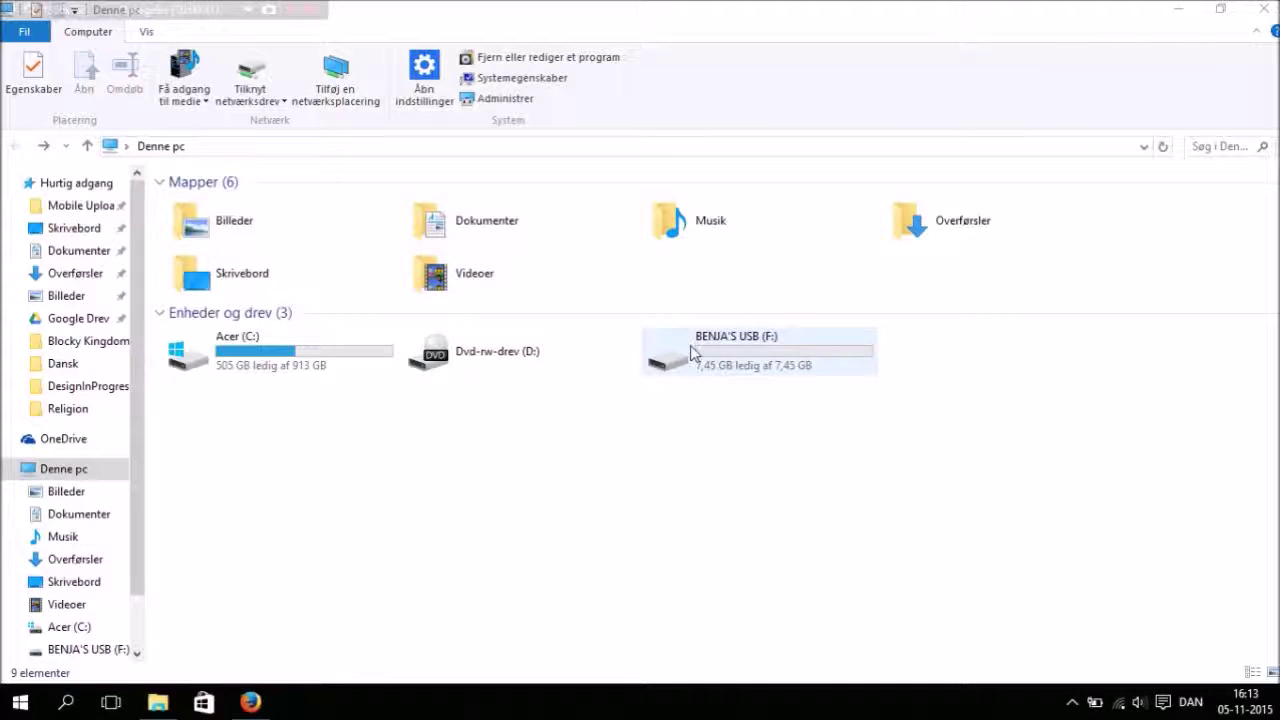
- View the general properties of the USB drive (F:), and close the properties dialog
click(722, 338)
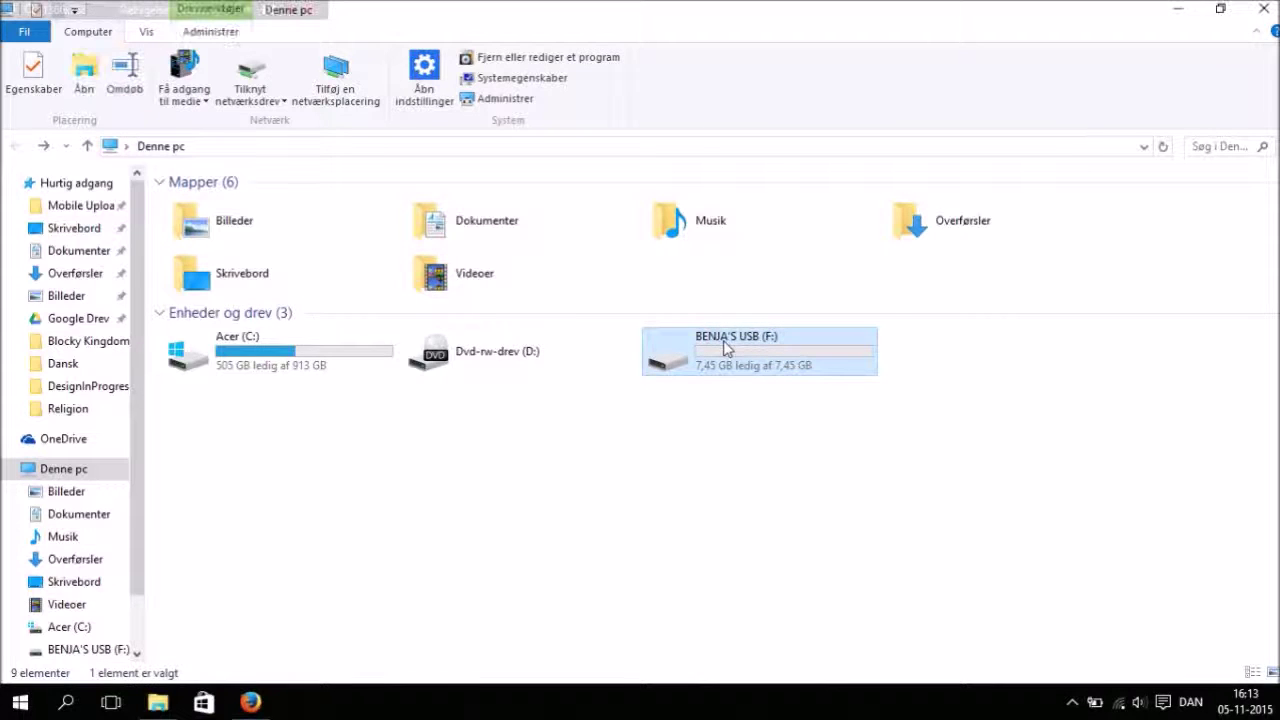
right_click(722, 338)
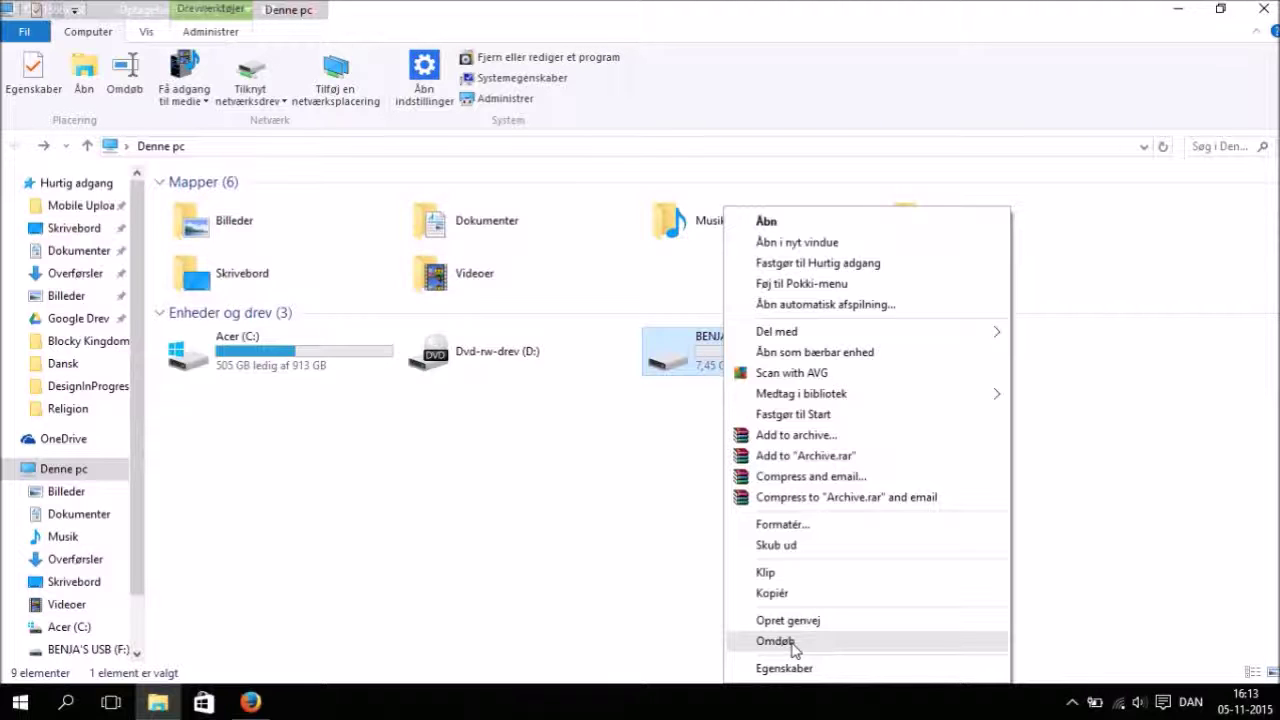
click(784, 668)
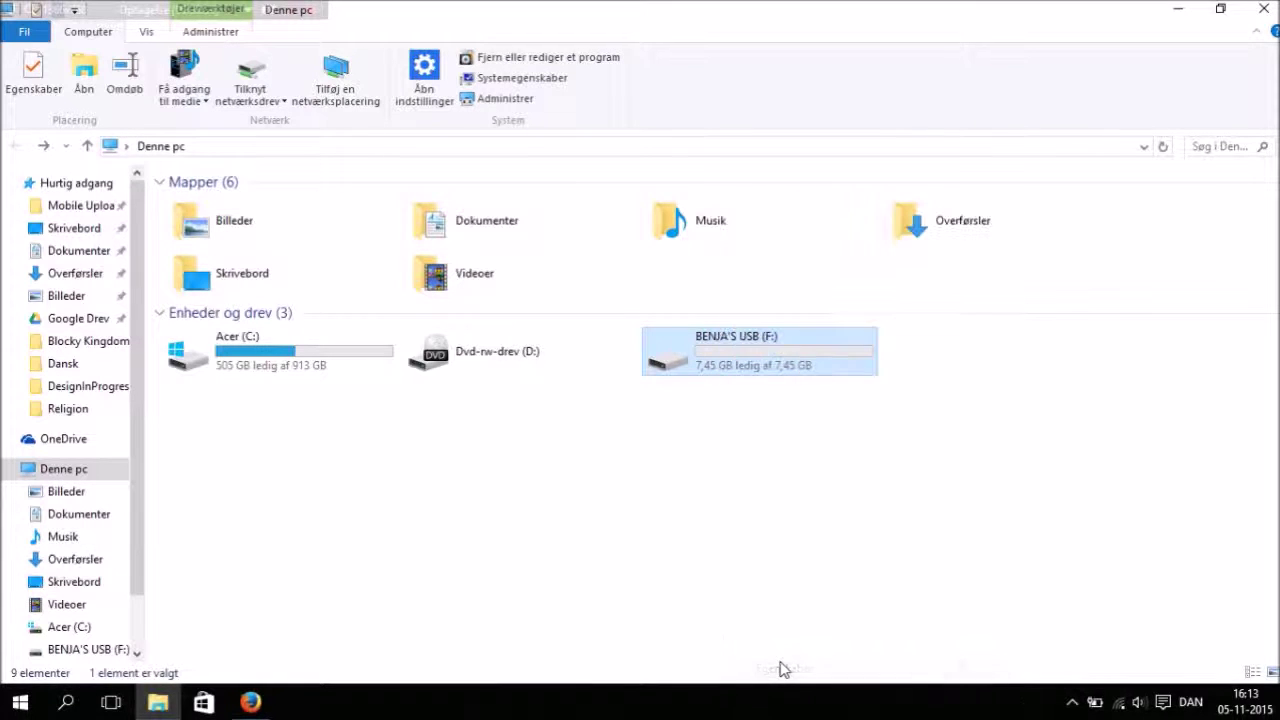
click(885, 303)
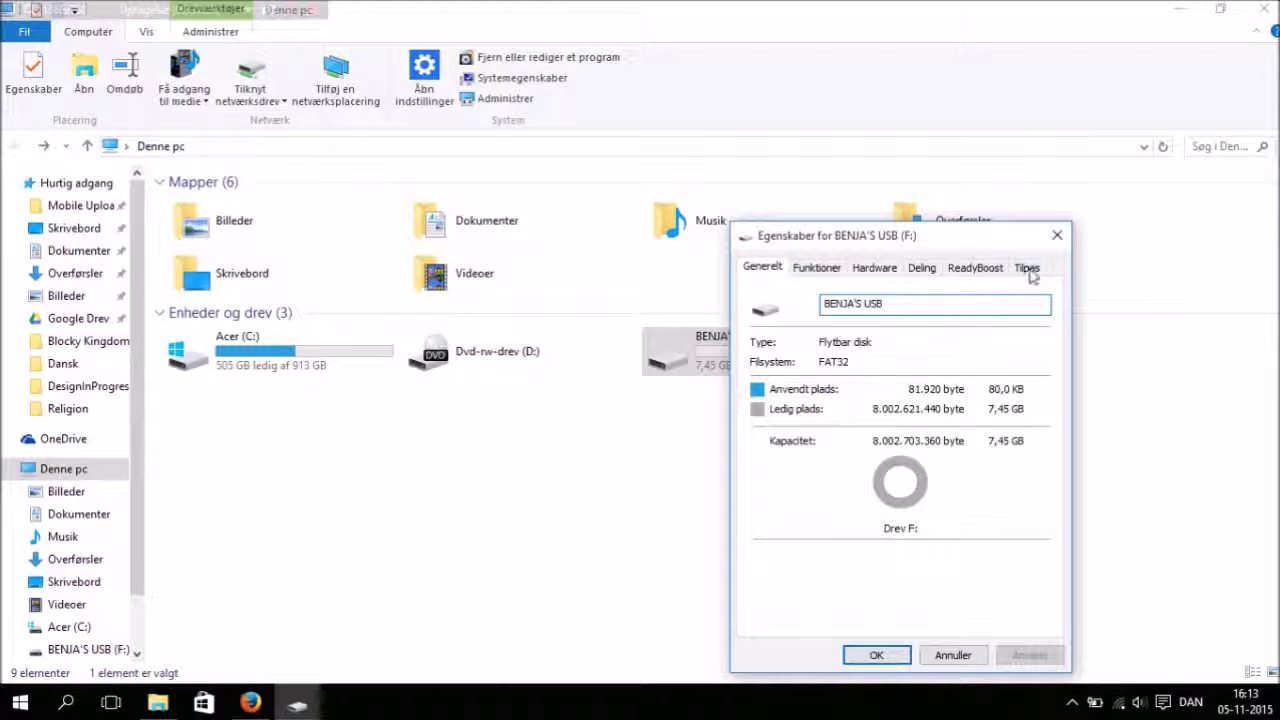
click(1057, 236)
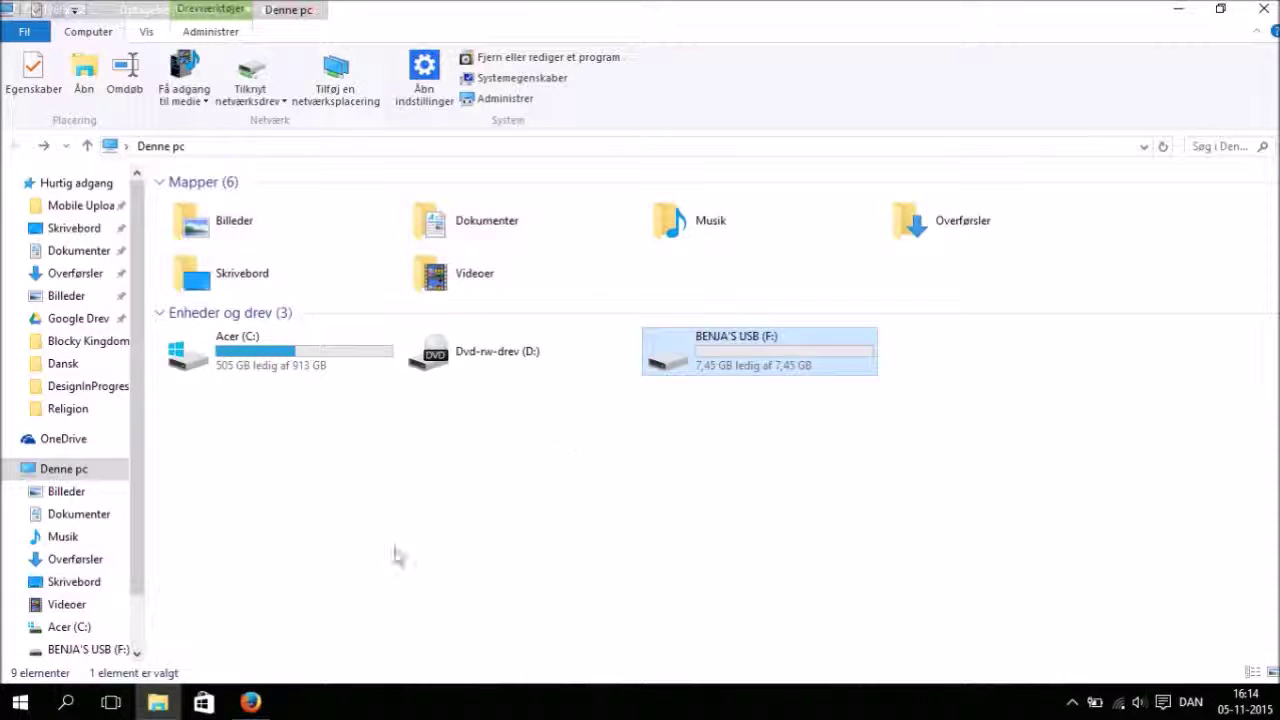
- View the floppy disk icon's Iconfinder page in Firefox, and open the USB drive (F:) in File Explorer
click(253, 704)
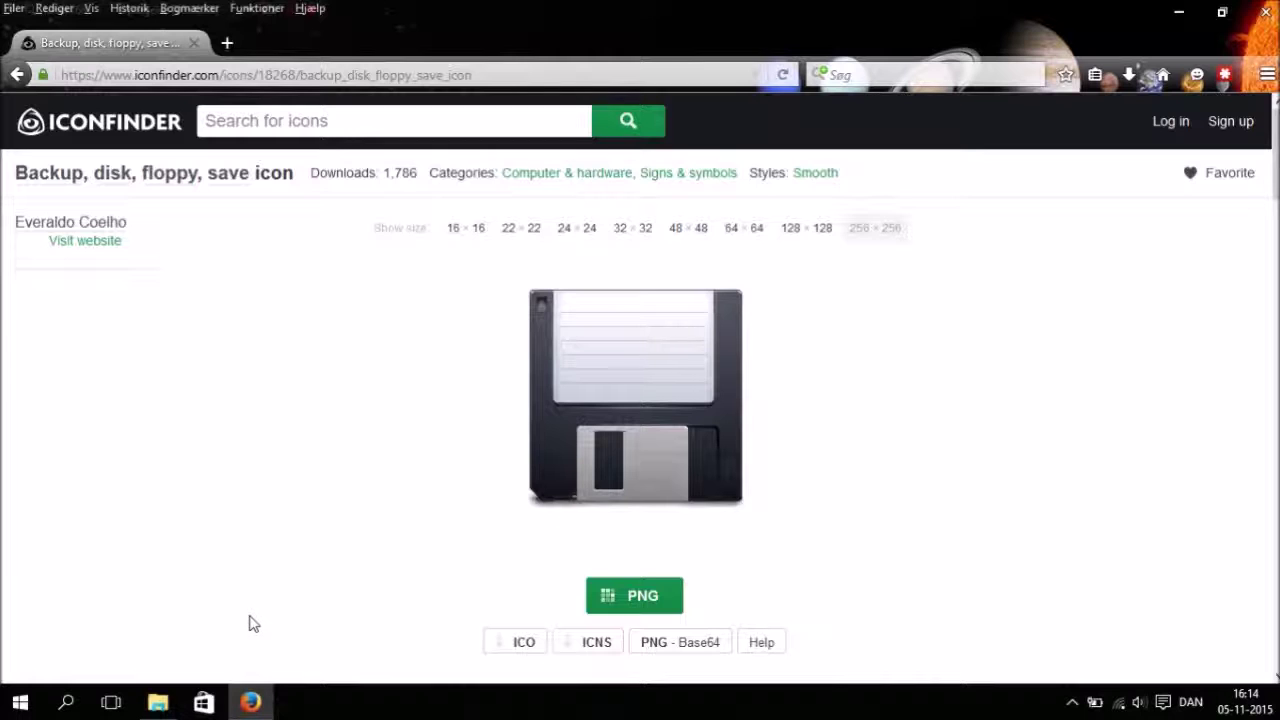
click(158, 700)
double_click(700, 363)
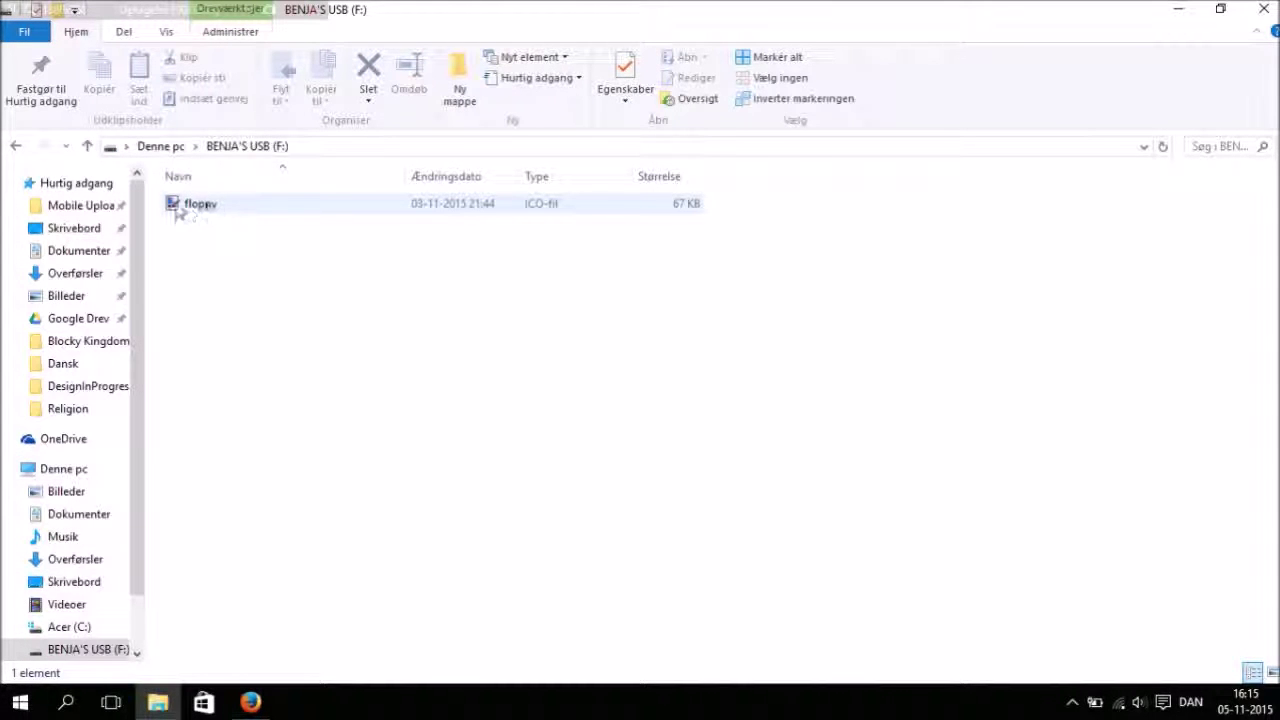
- Create a new text document in the root of the USB drive and open it in Notepad
right_click(312, 296)
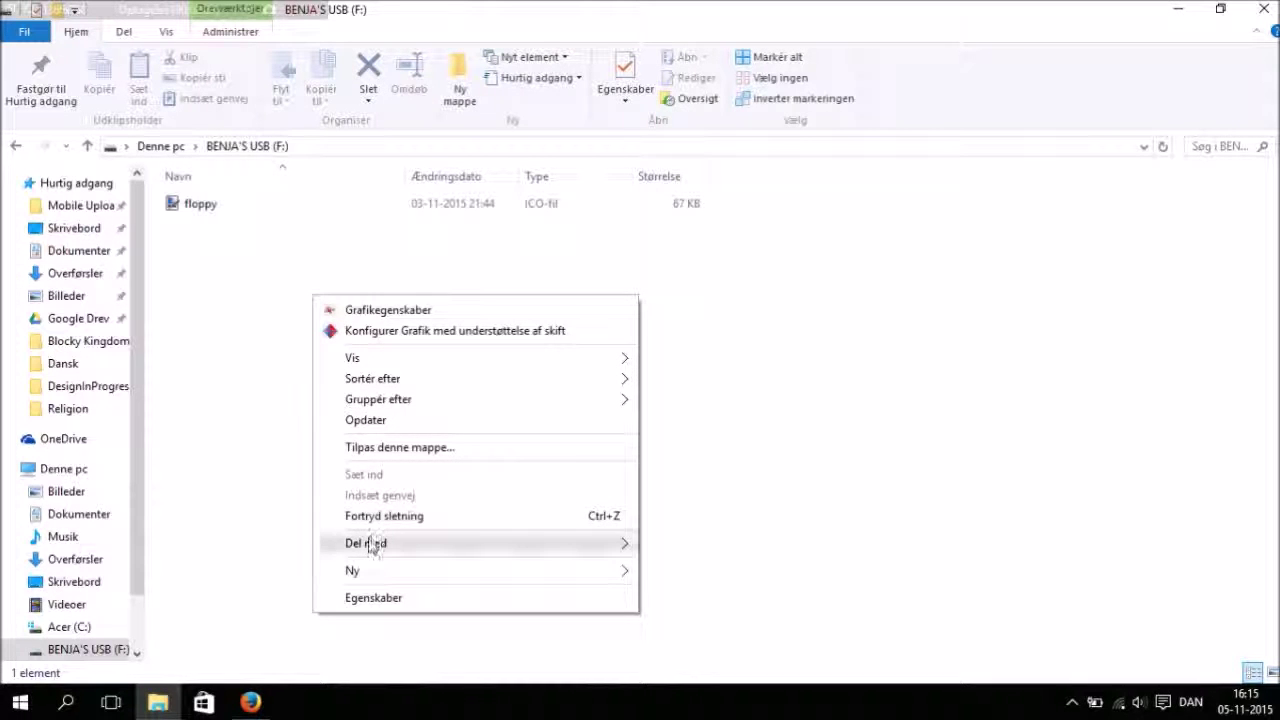
mouse_move(362, 573)
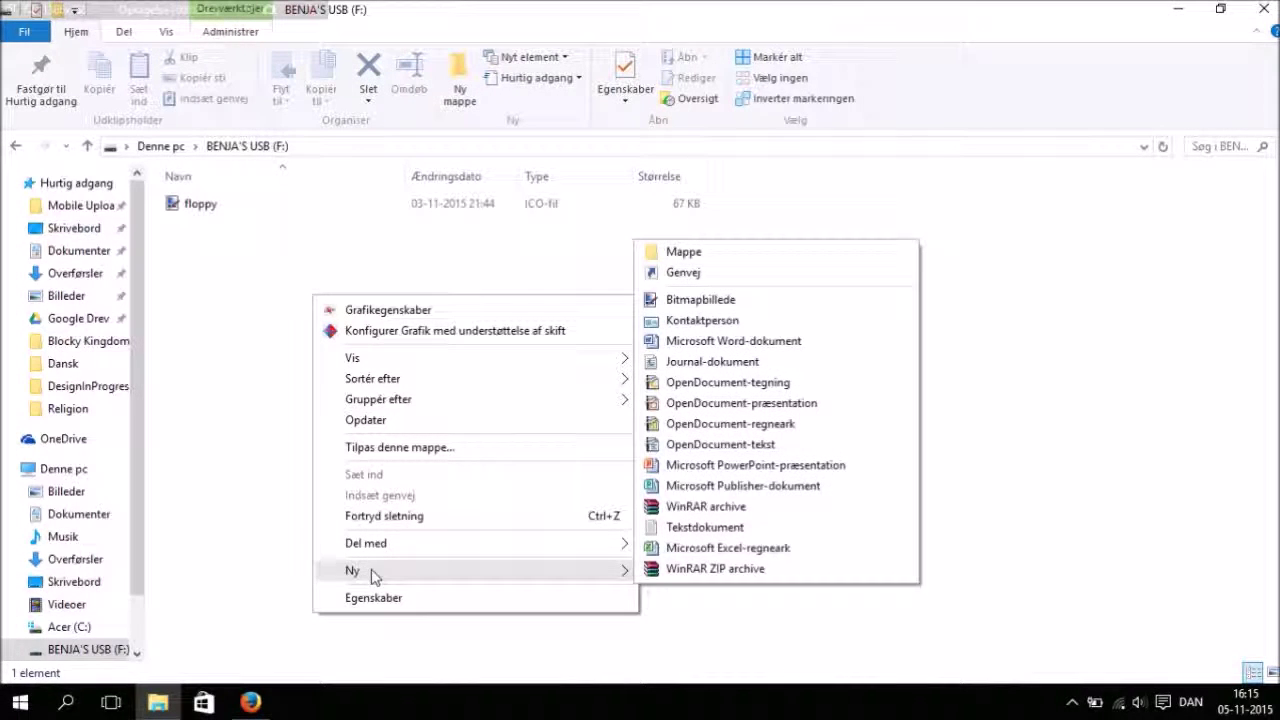
click(733, 536)
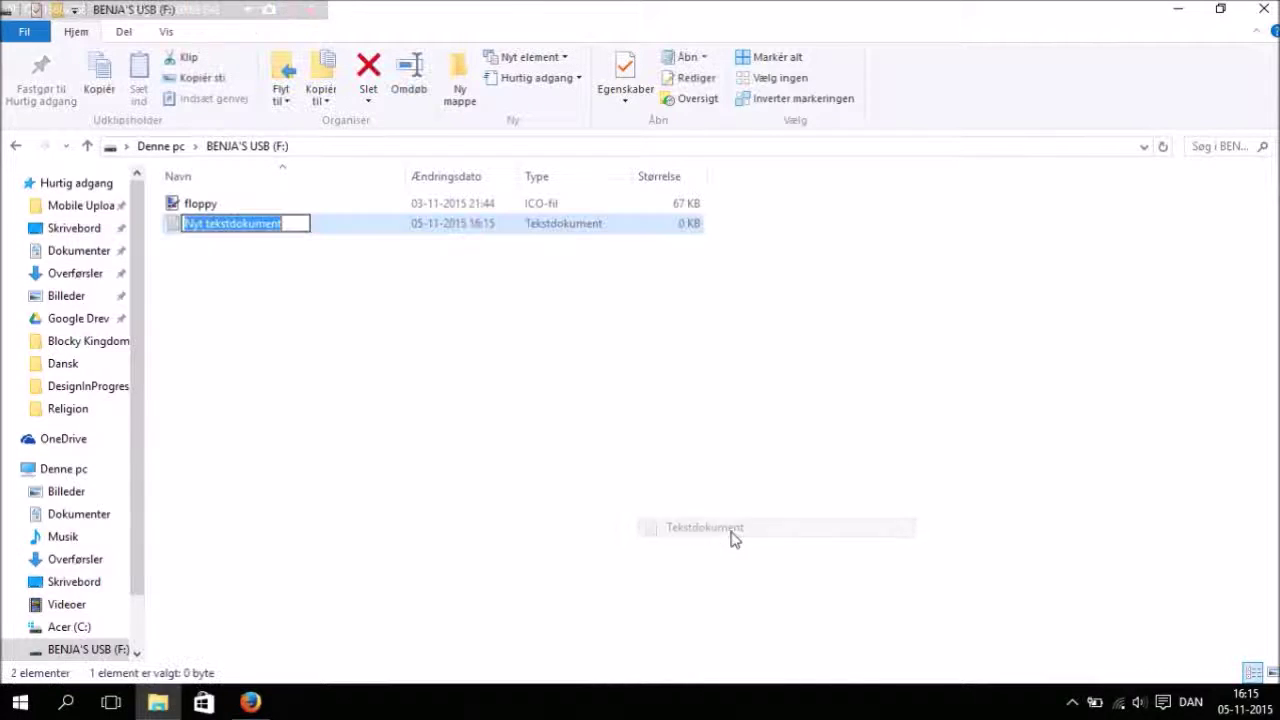
double_click(373, 228)
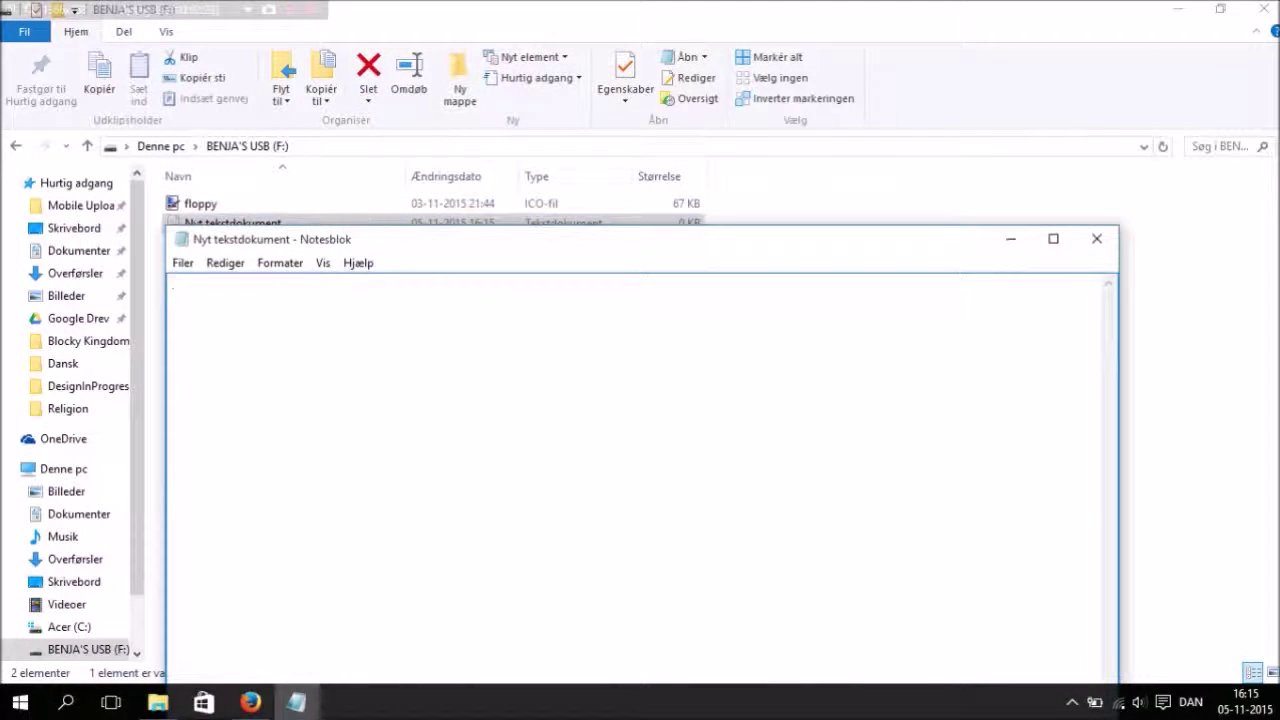
drag(400, 246, 466, 188)
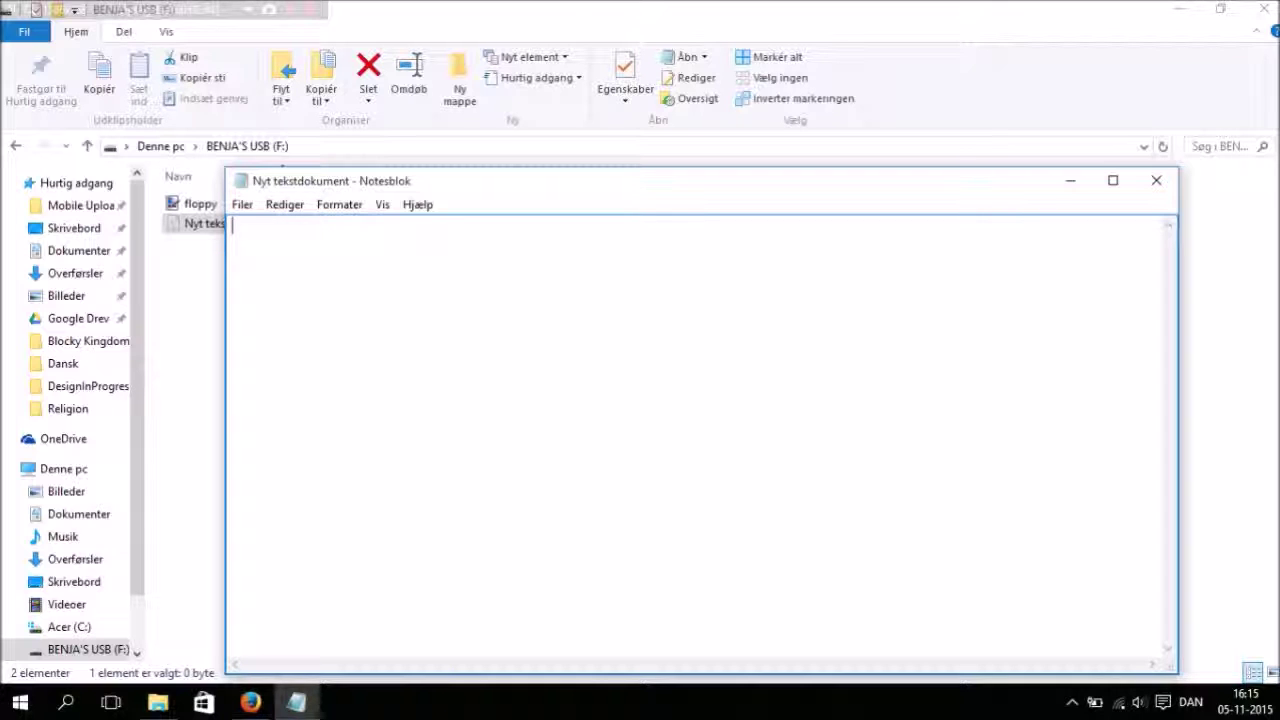
- Write three lines in the text document: [autorun], label=Floppy Disk and icon=floppy.ico
text([])
key(Left)
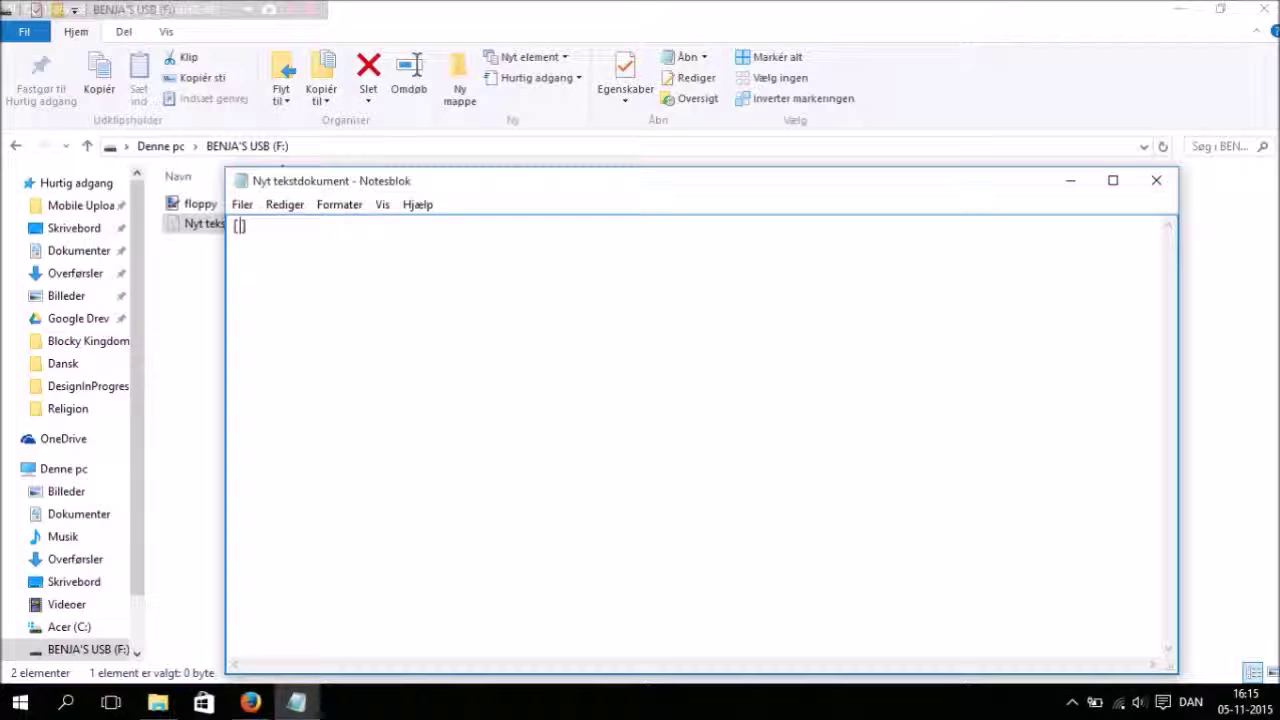
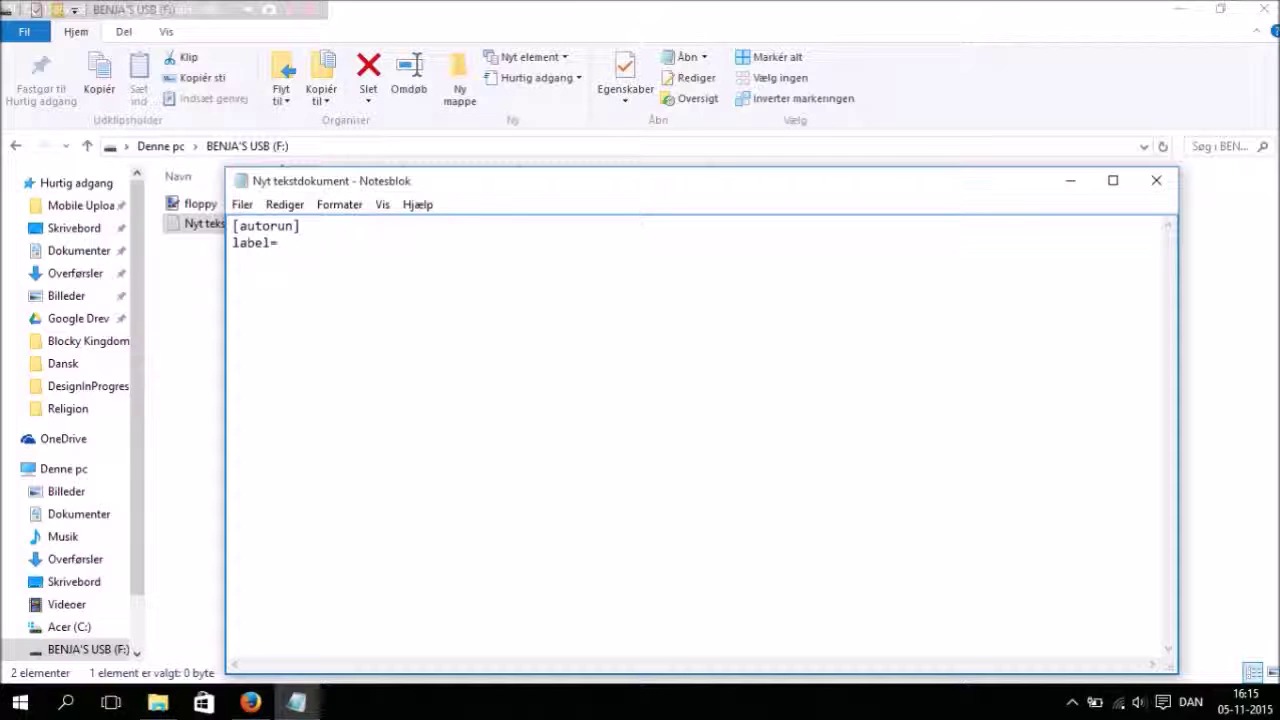
text(Floppy Disk)
key(Return)
text(i)
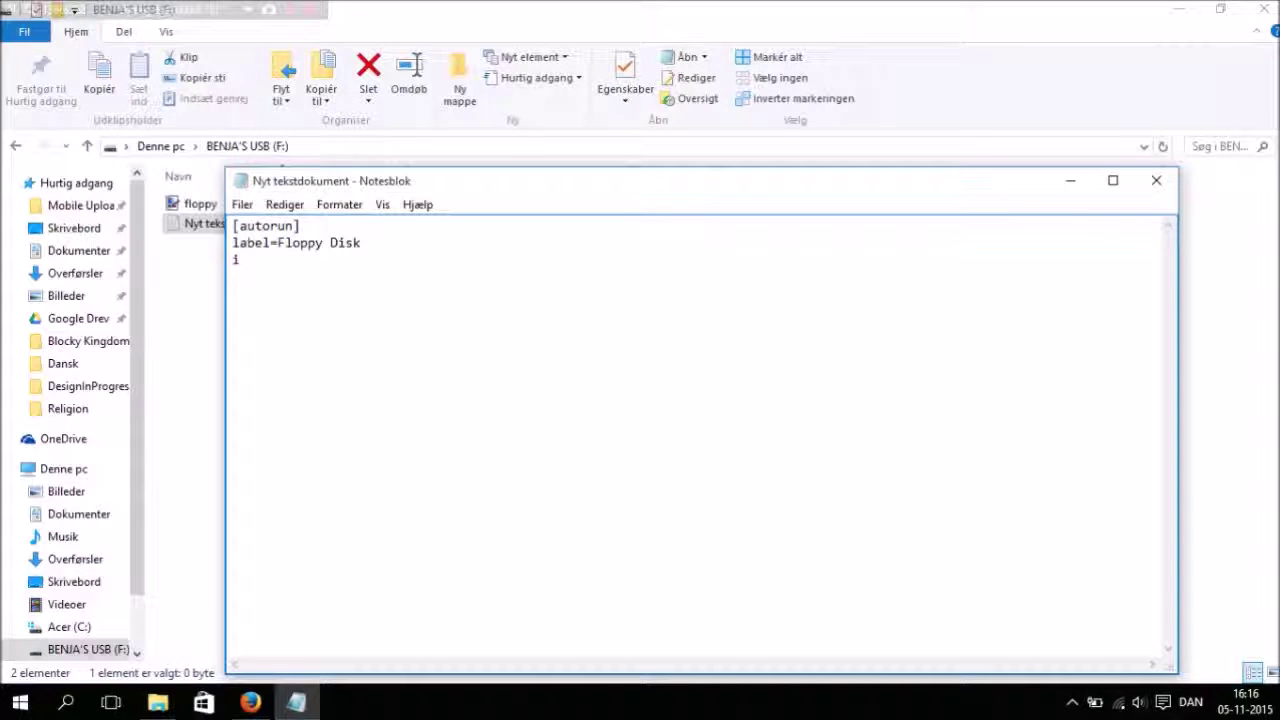
text(con=)
text(floppy.)
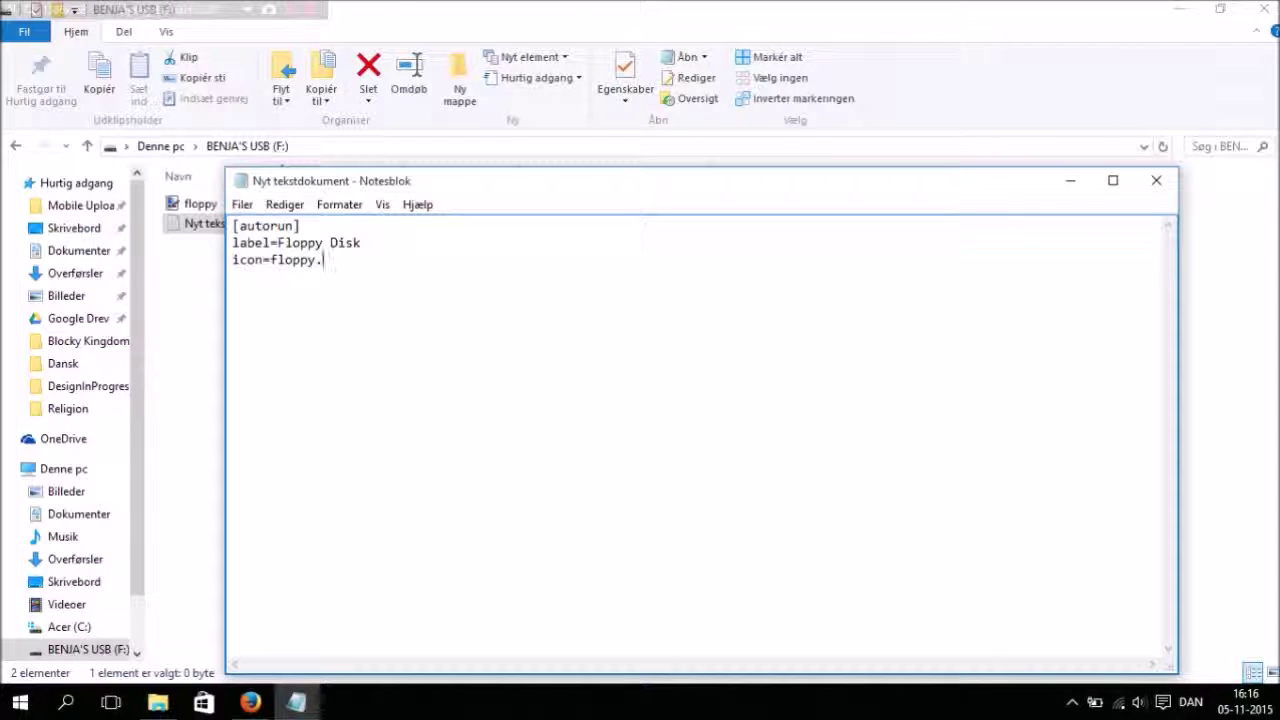
text(i)
- Check the floppy icon file in the USB drive's folder, and return to the text document in Notepad
click(172, 336)
click(200, 205)
click(330, 410)
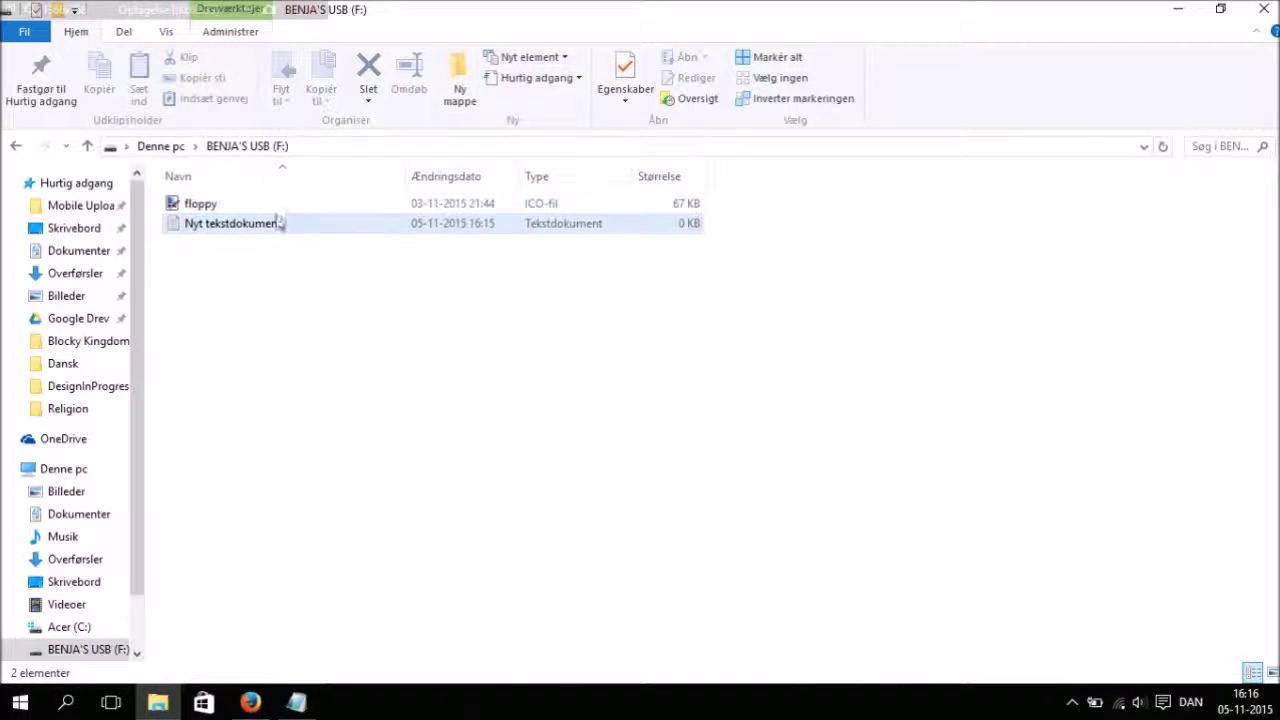
click(297, 701)
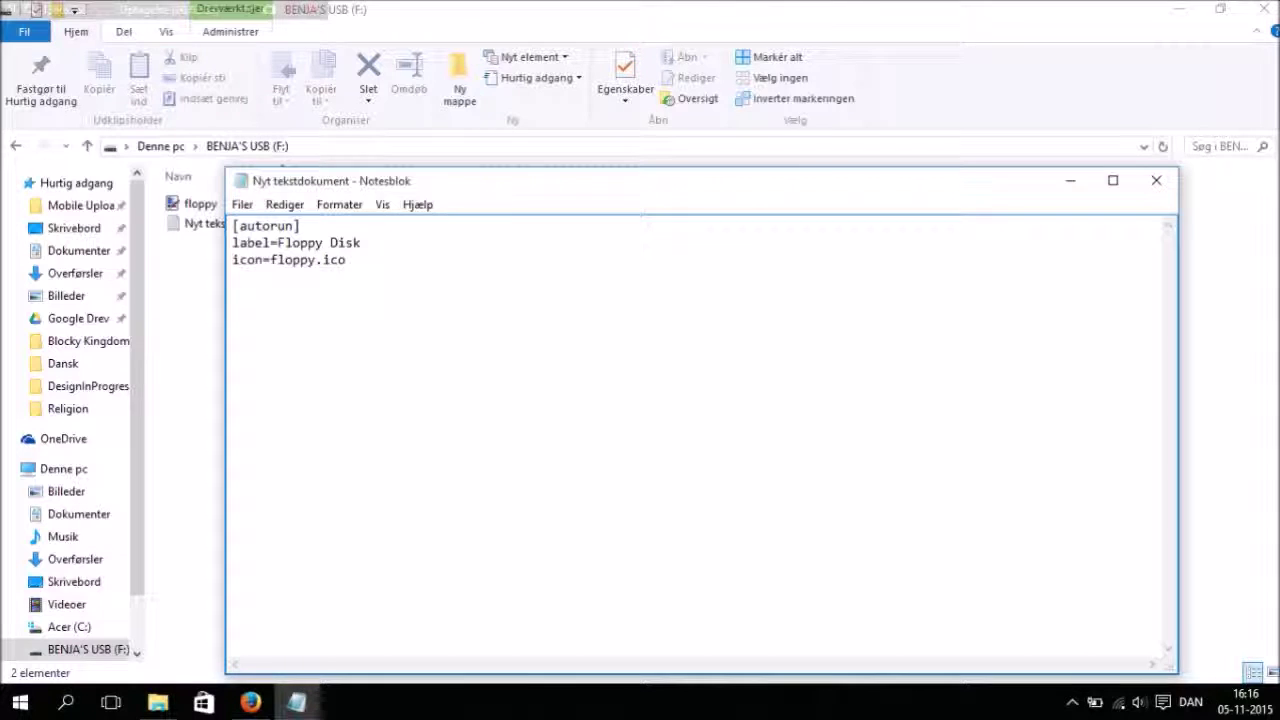
- Save the document on the USB drive as autorun.inf with the file type Alle filer, and close Notepad
click(243, 206)
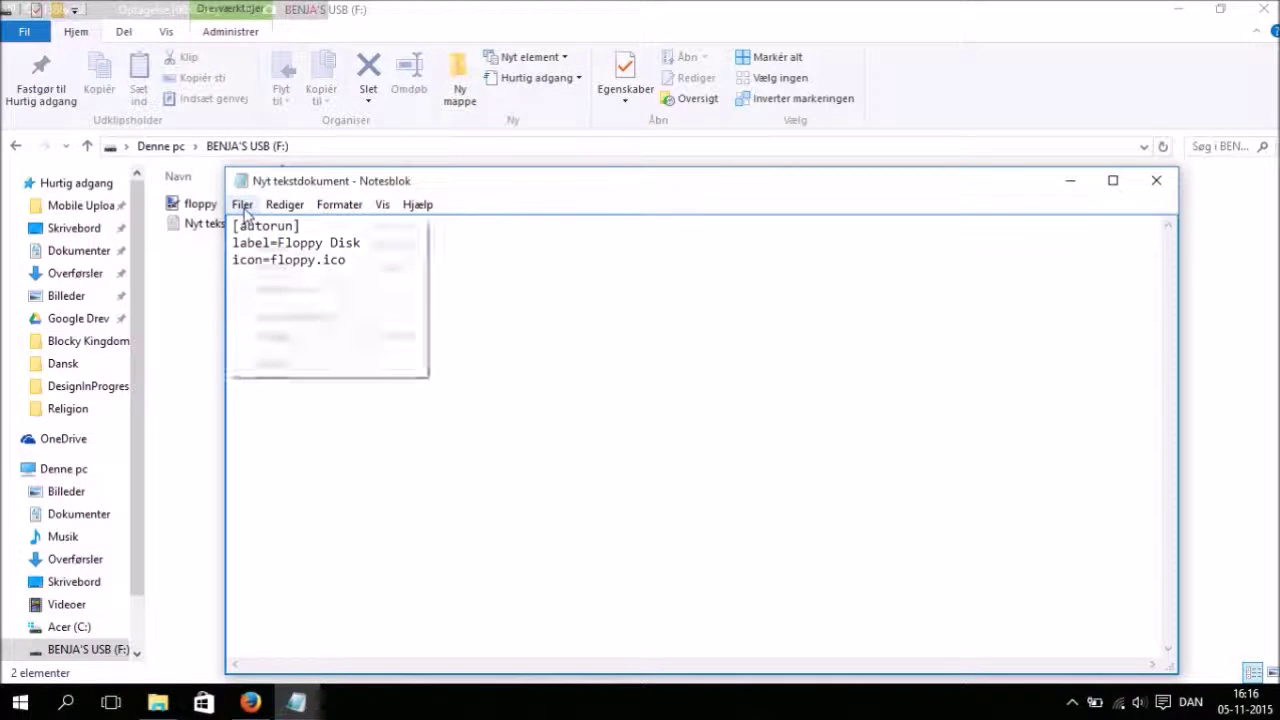
click(278, 289)
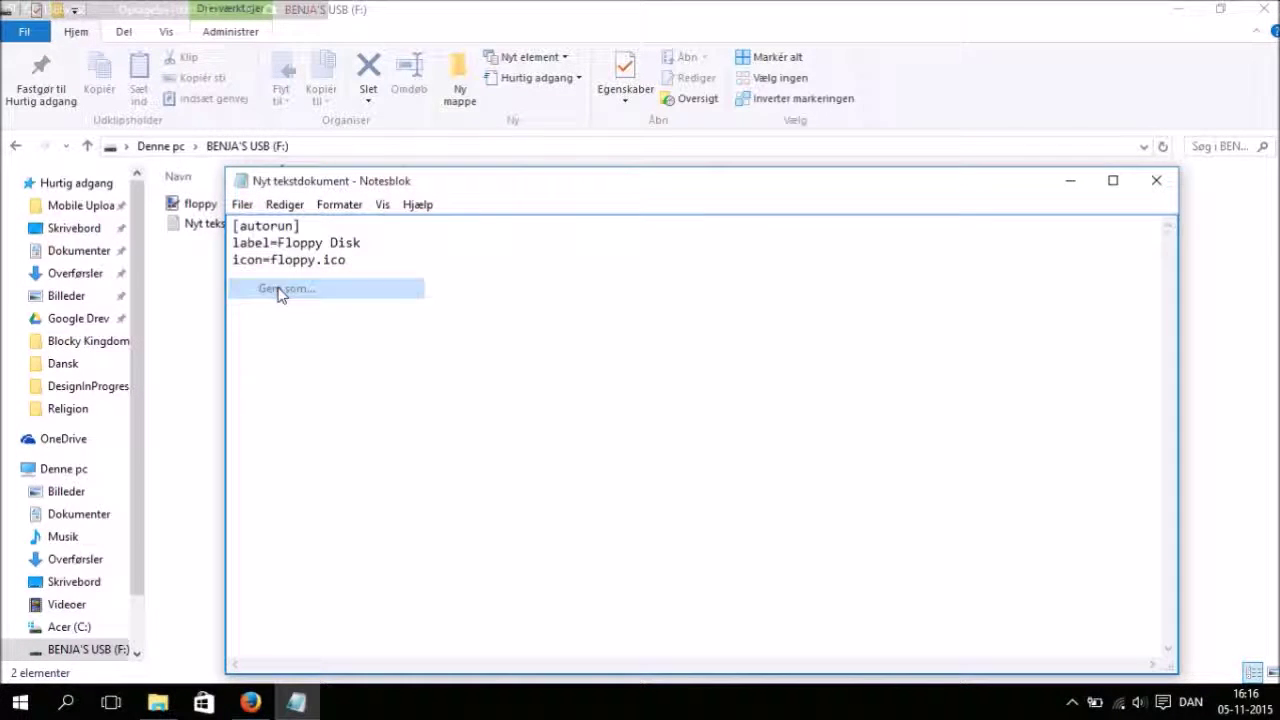
drag(387, 205, 374, 146)
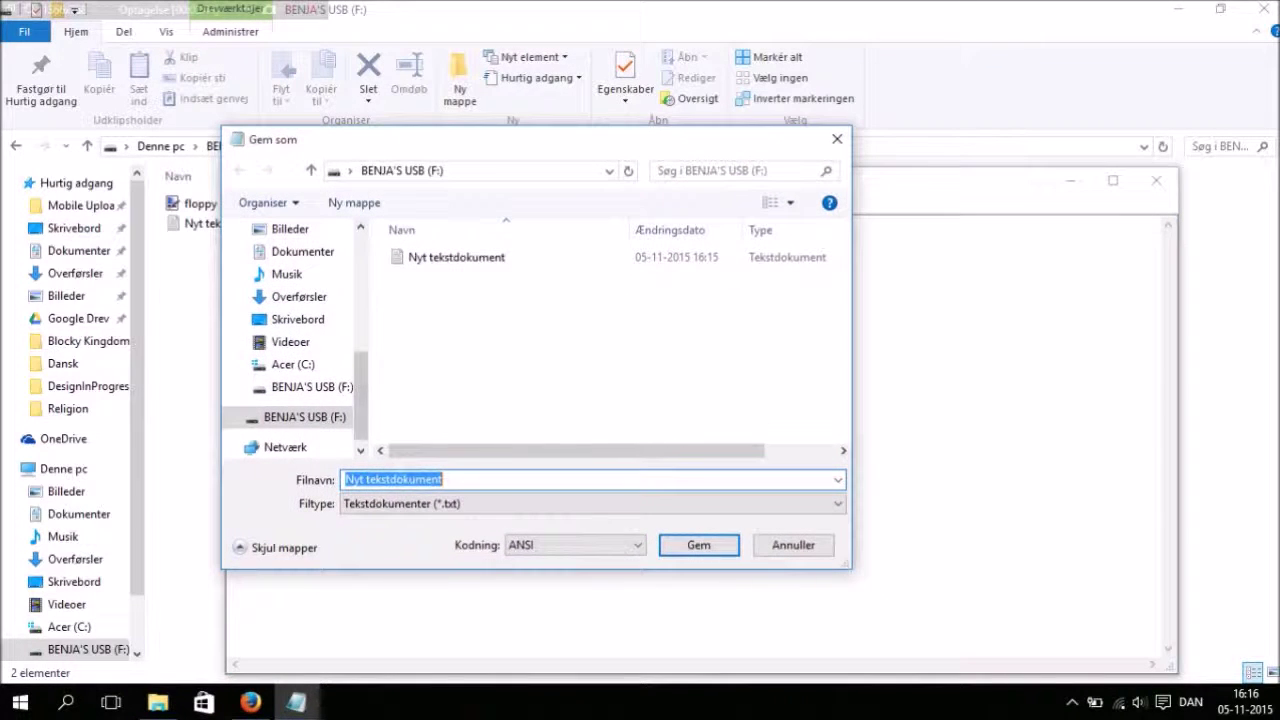
click(368, 504)
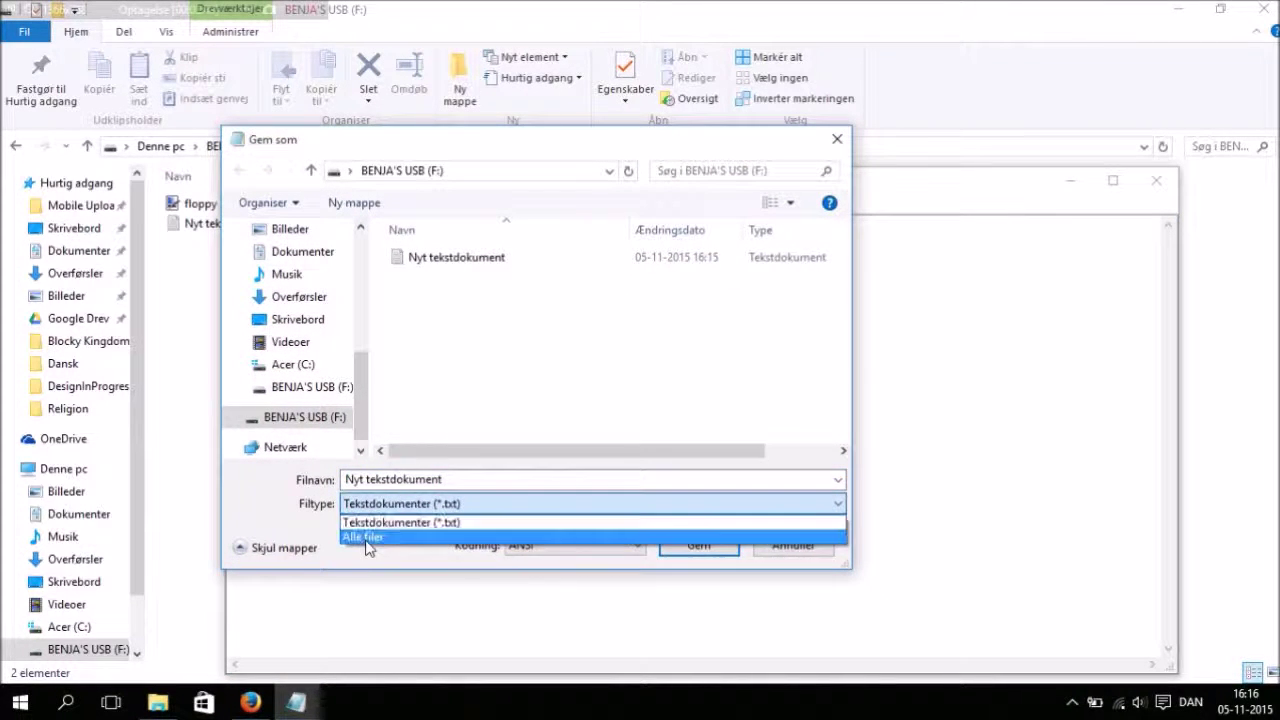
click(390, 530)
key(shift+Tab)
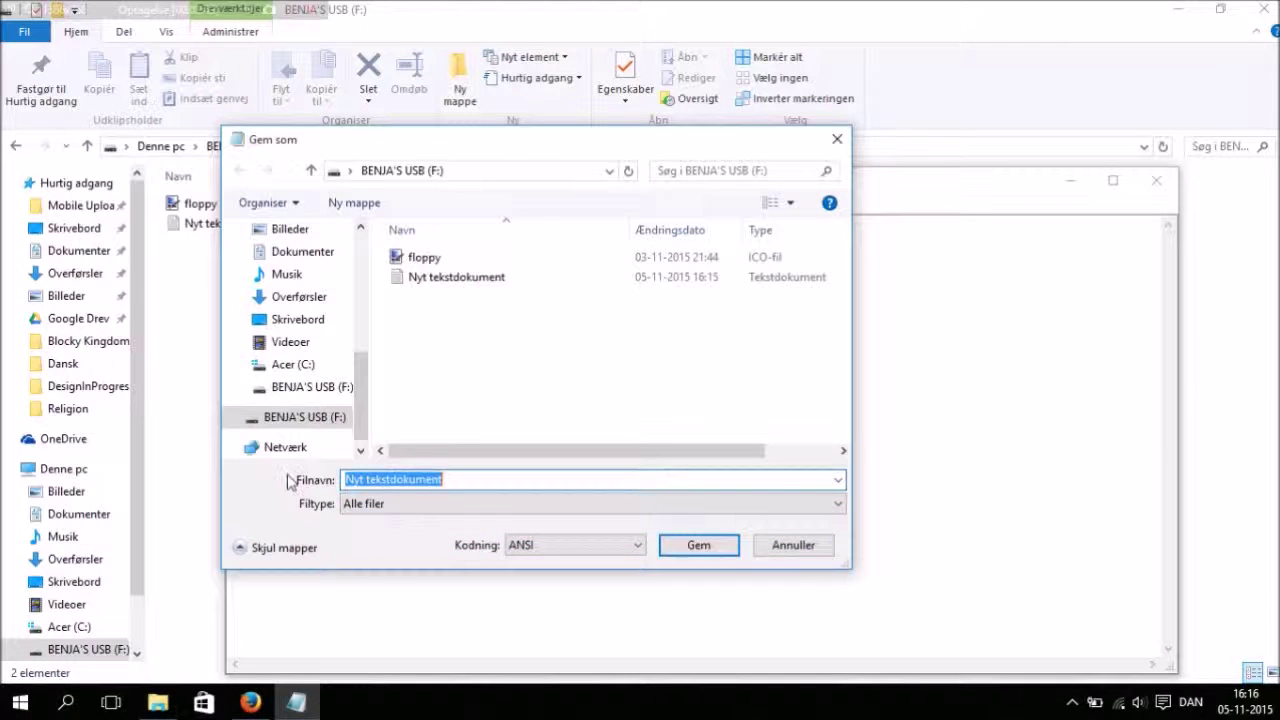
key(BackSpace)
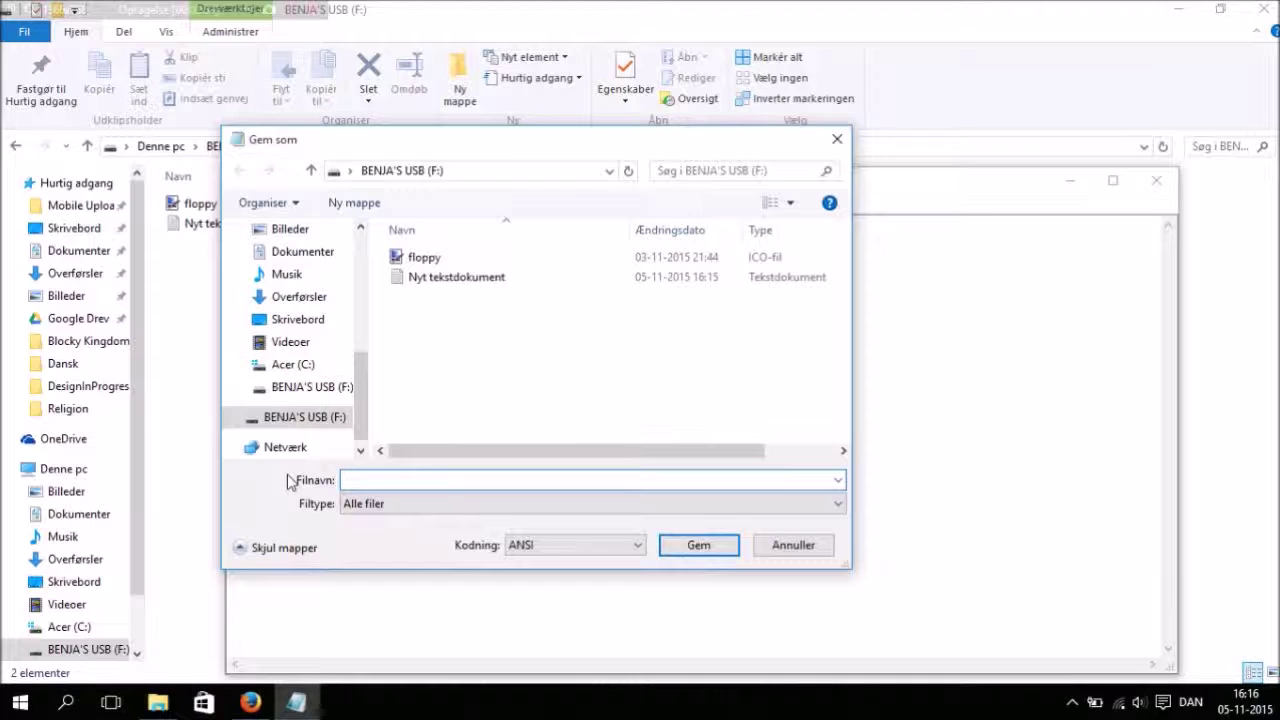
text(autom)
text(un.inf)
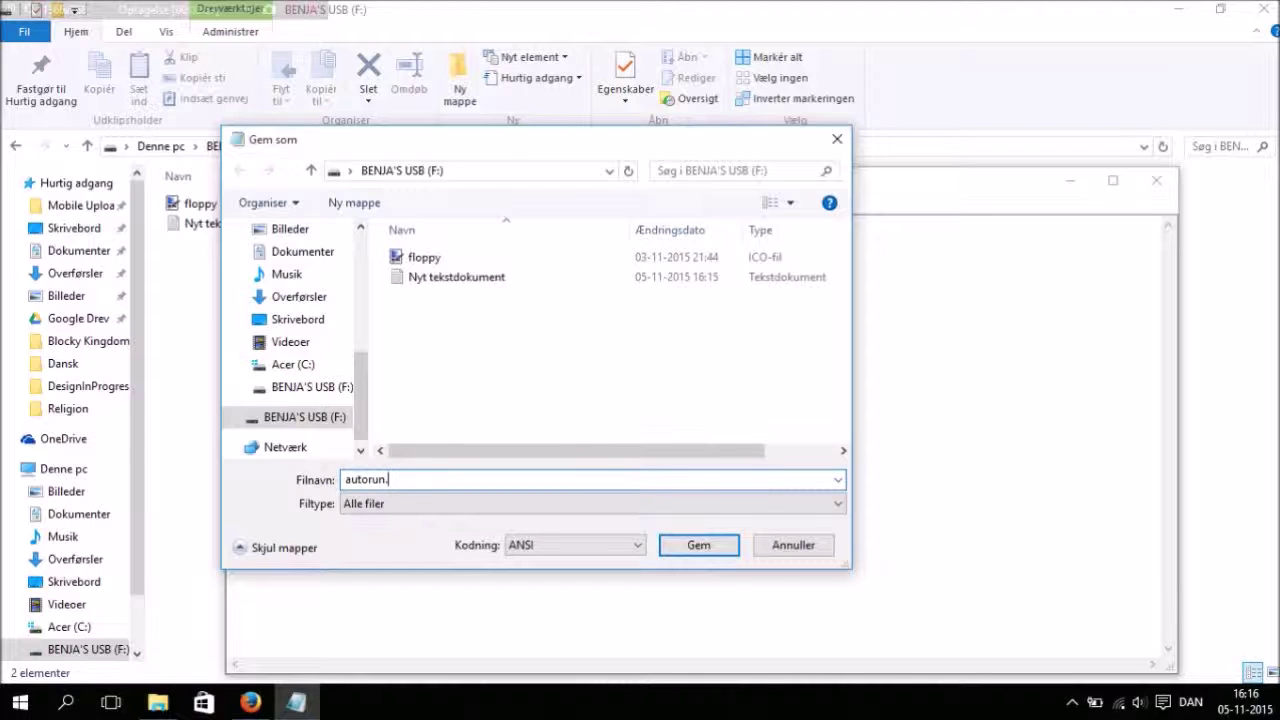
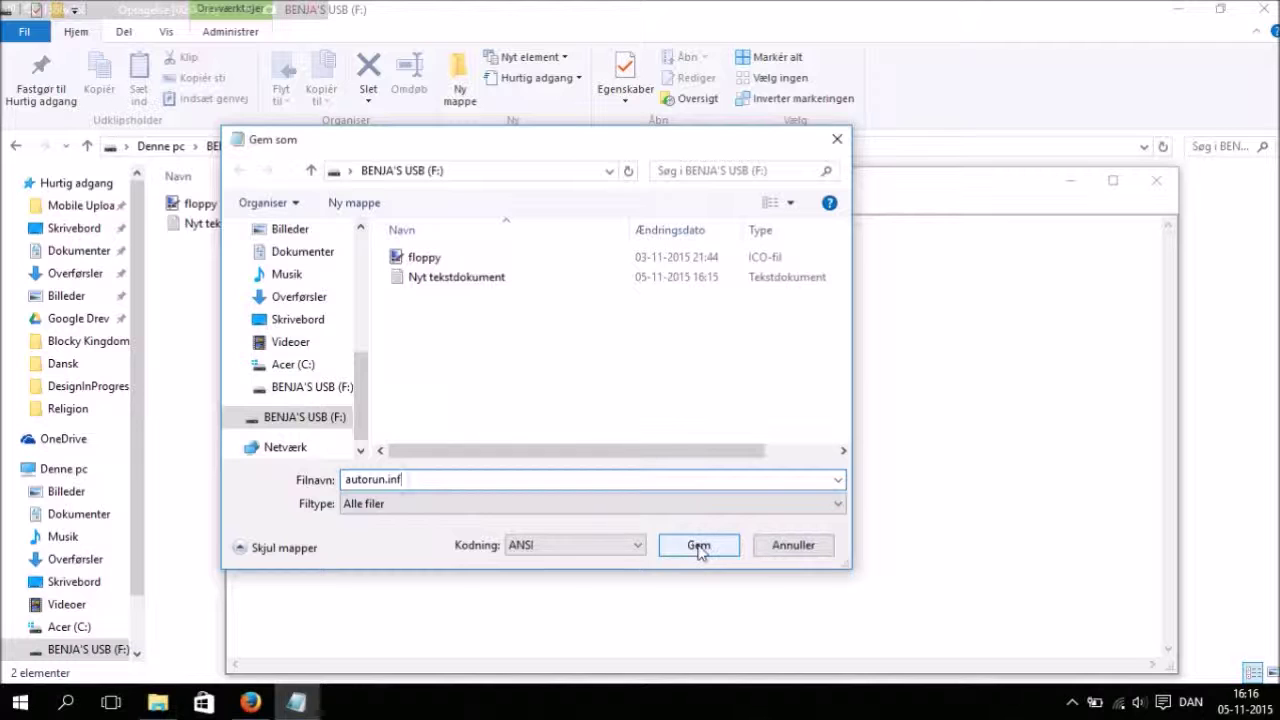
click(699, 548)
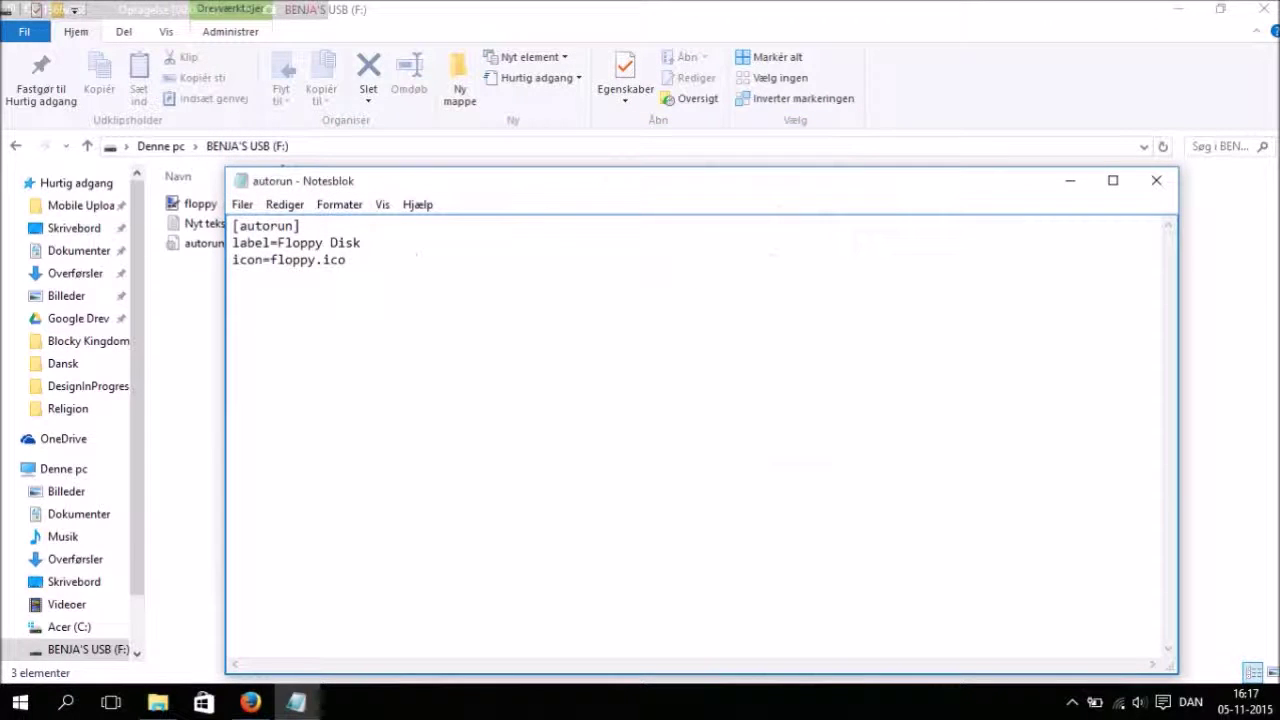
click(1157, 182)
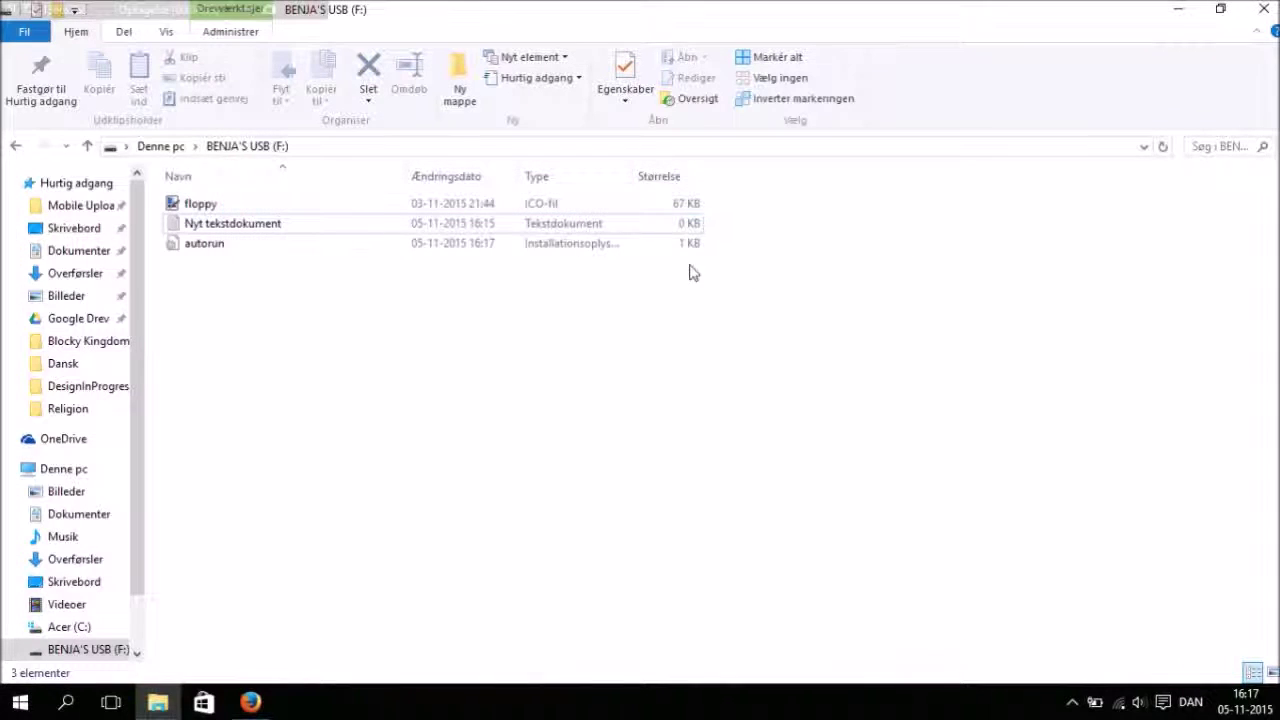
- Permanently delete the empty text document Nyt tekstdokument from the USB drive
click(248, 232)
right_click(248, 231)
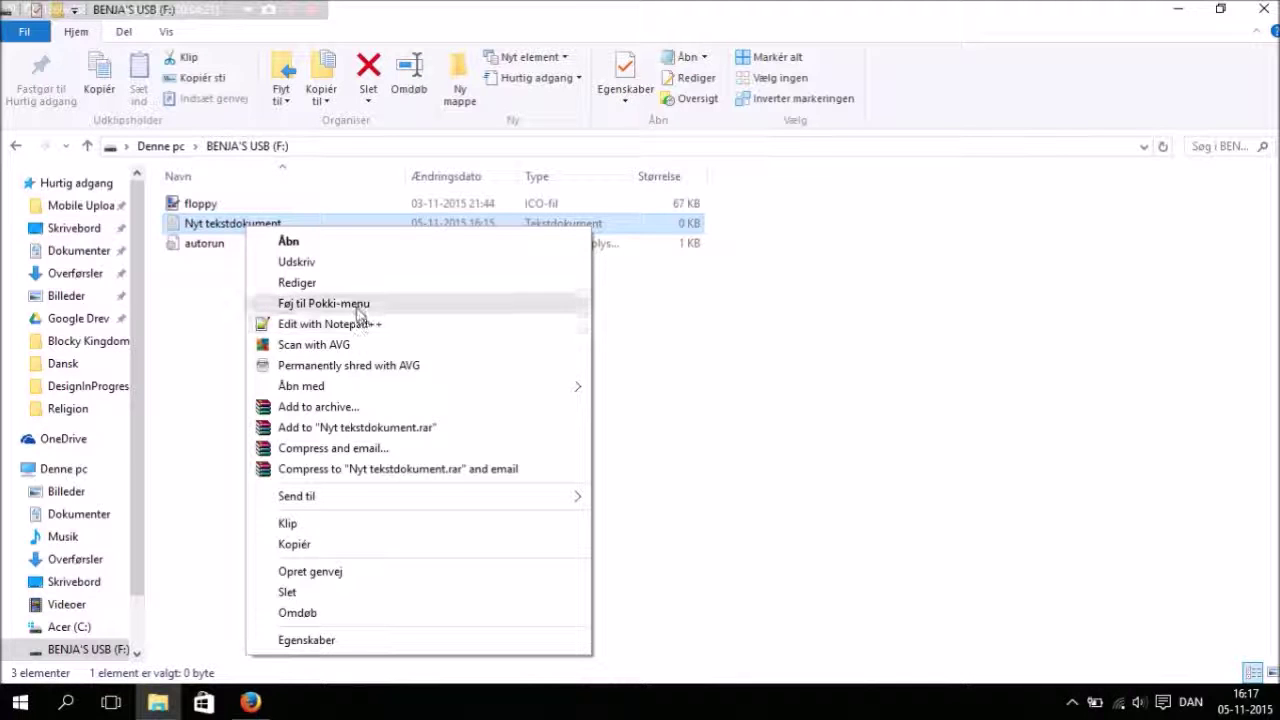
click(293, 593)
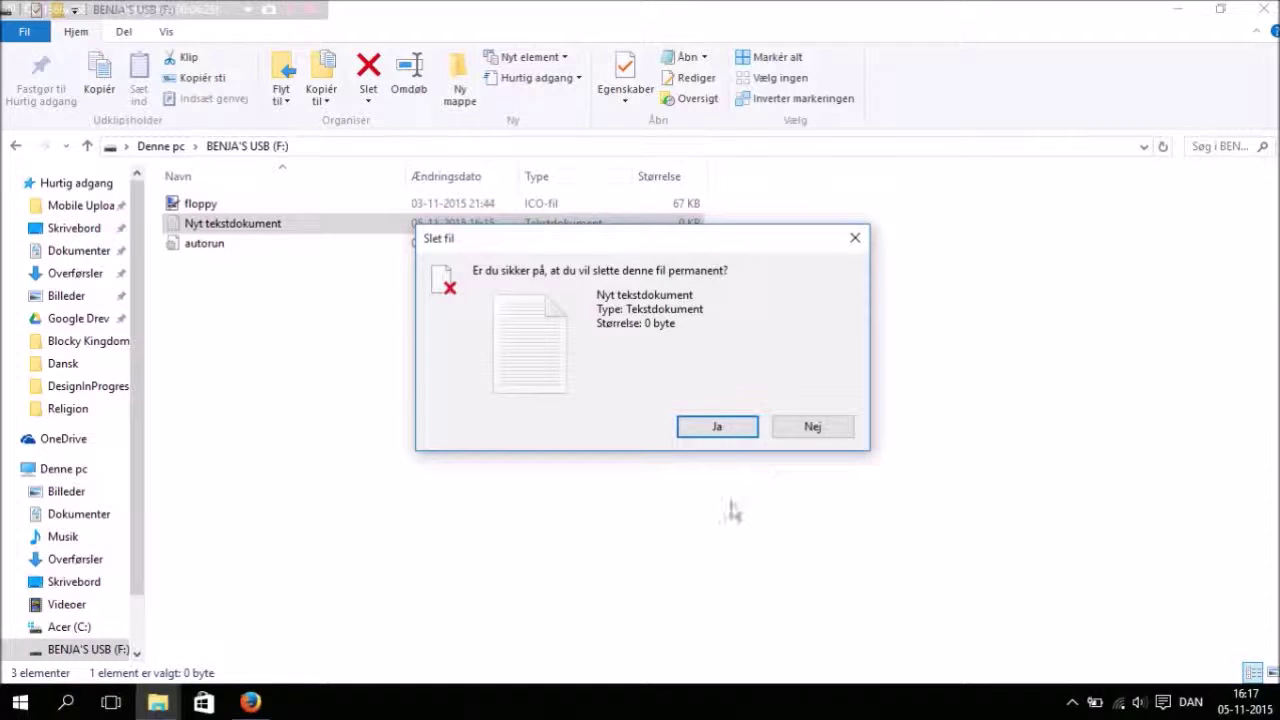
click(716, 432)
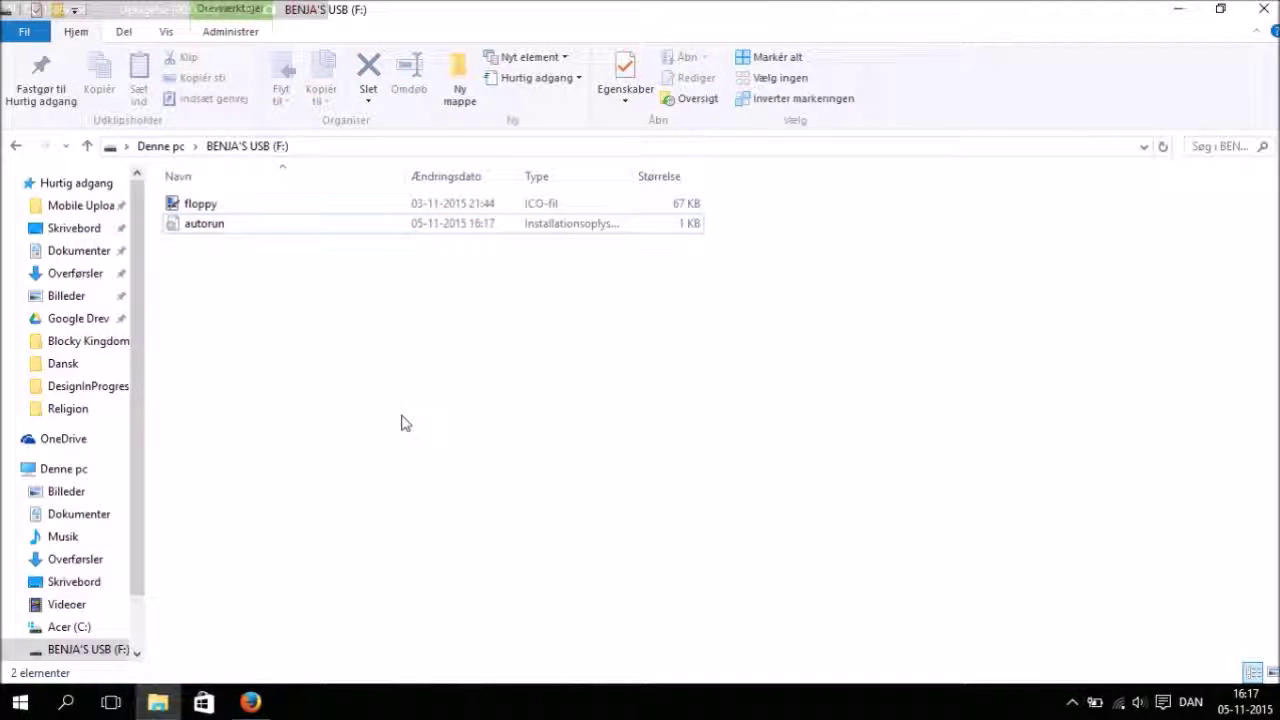
- Check the F: drive's icon and label in Denne pc, and view the autorun file's contents on the drive
key(alt+Left)
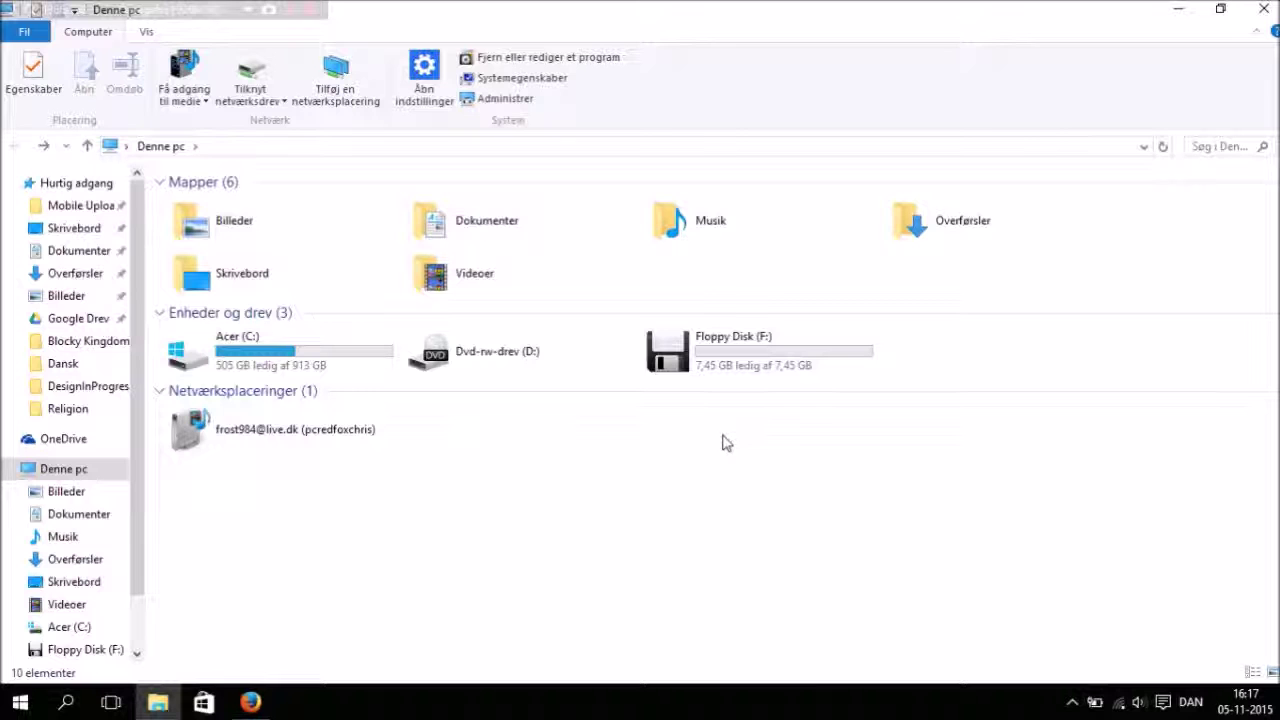
double_click(700, 369)
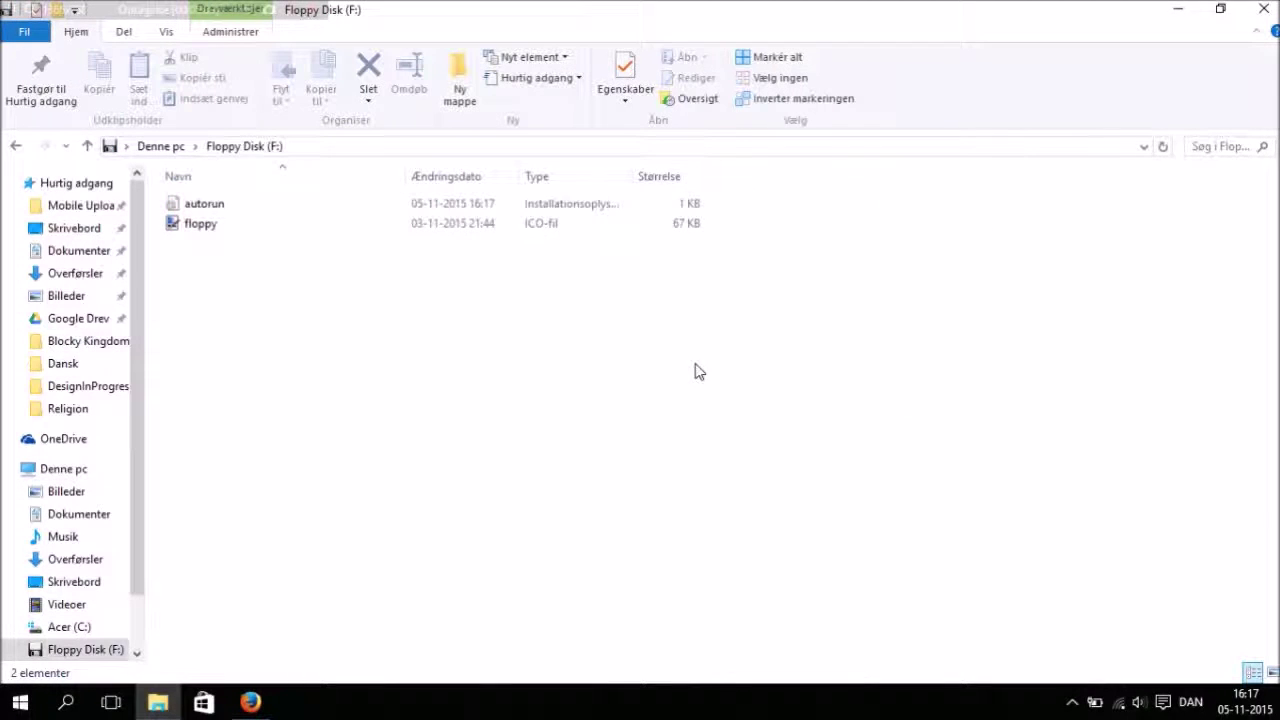
double_click(222, 230)
double_click(208, 204)
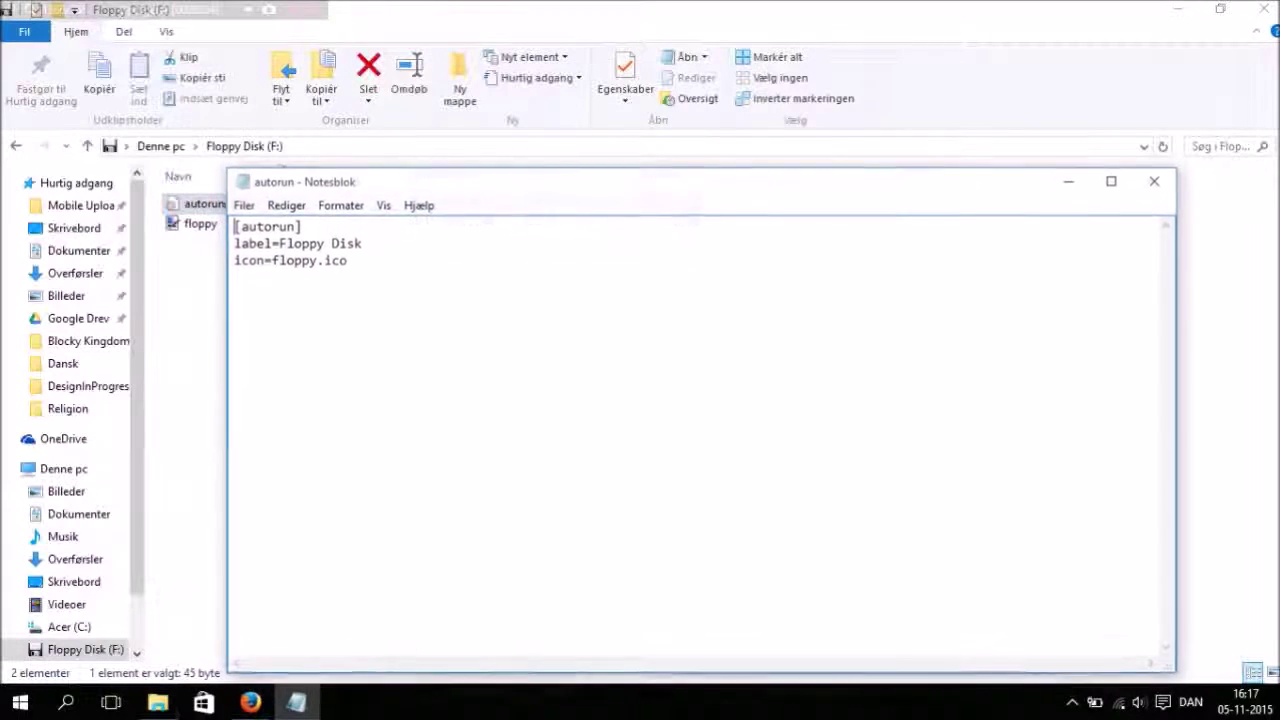
click(1154, 181)
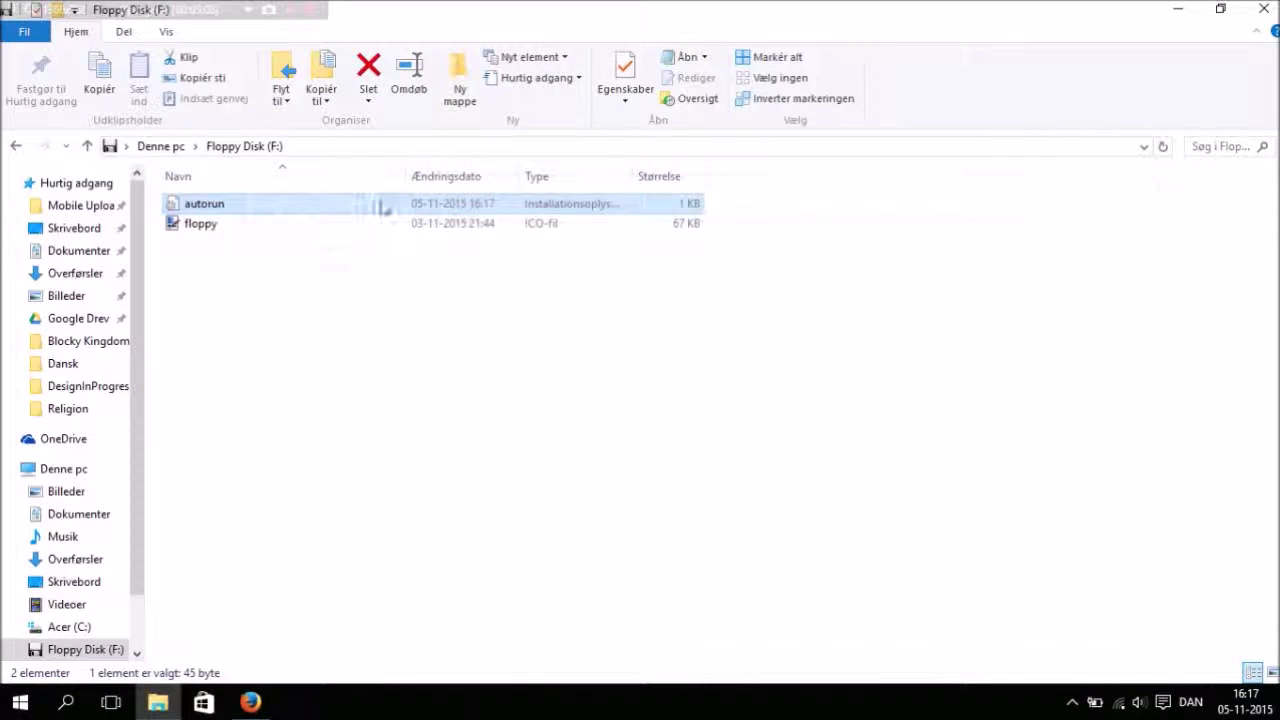
- View the floppy icon file from the USB drive in paint.net, and close the image editor
click(224, 223)
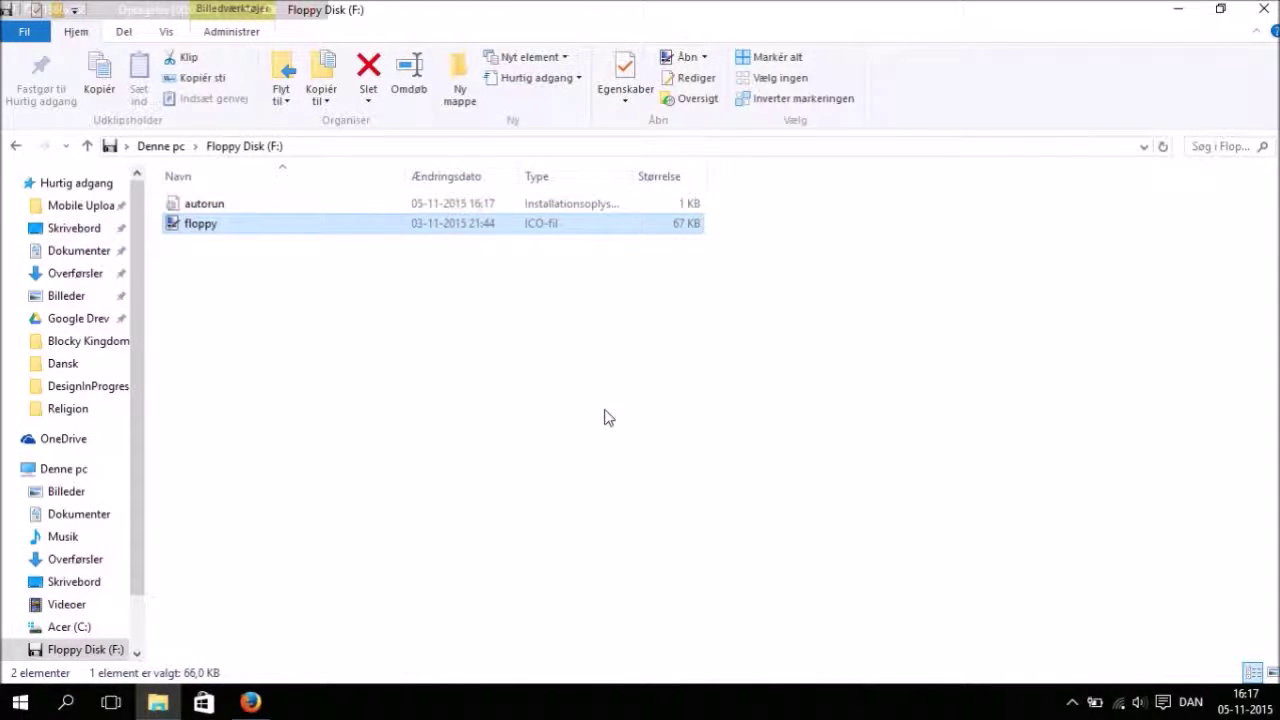
key(Return)
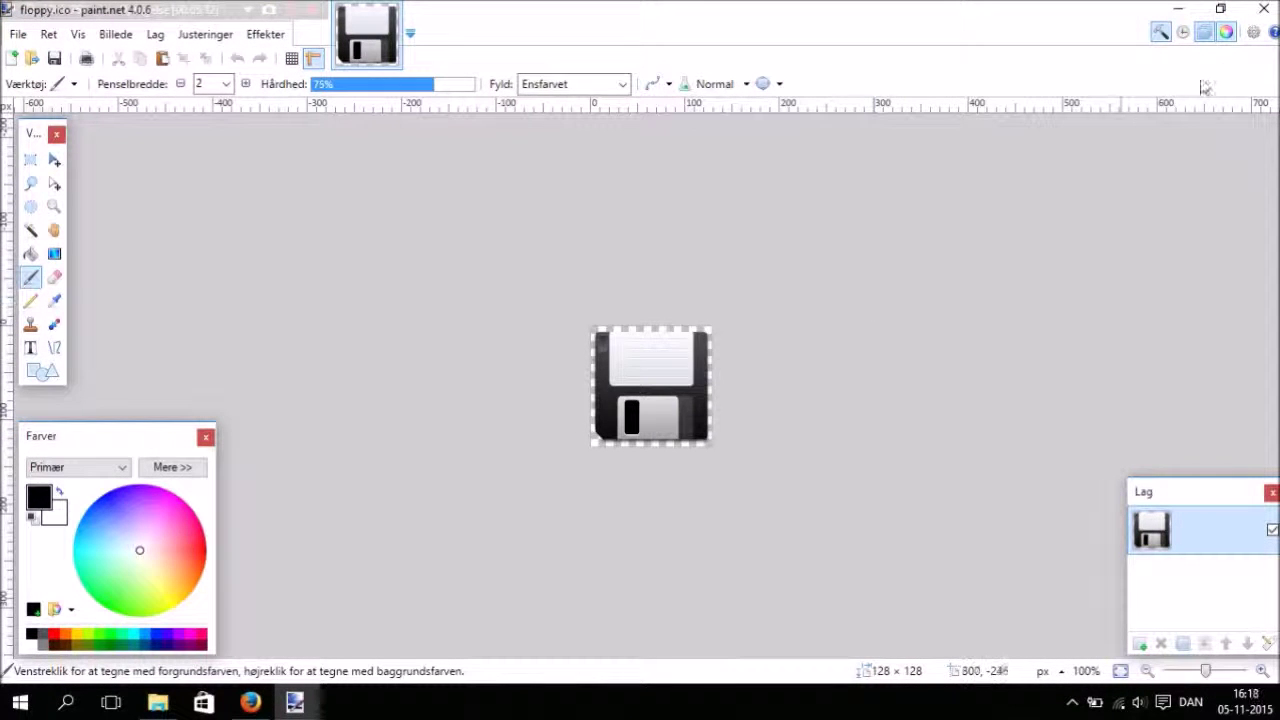
click(1264, 9)
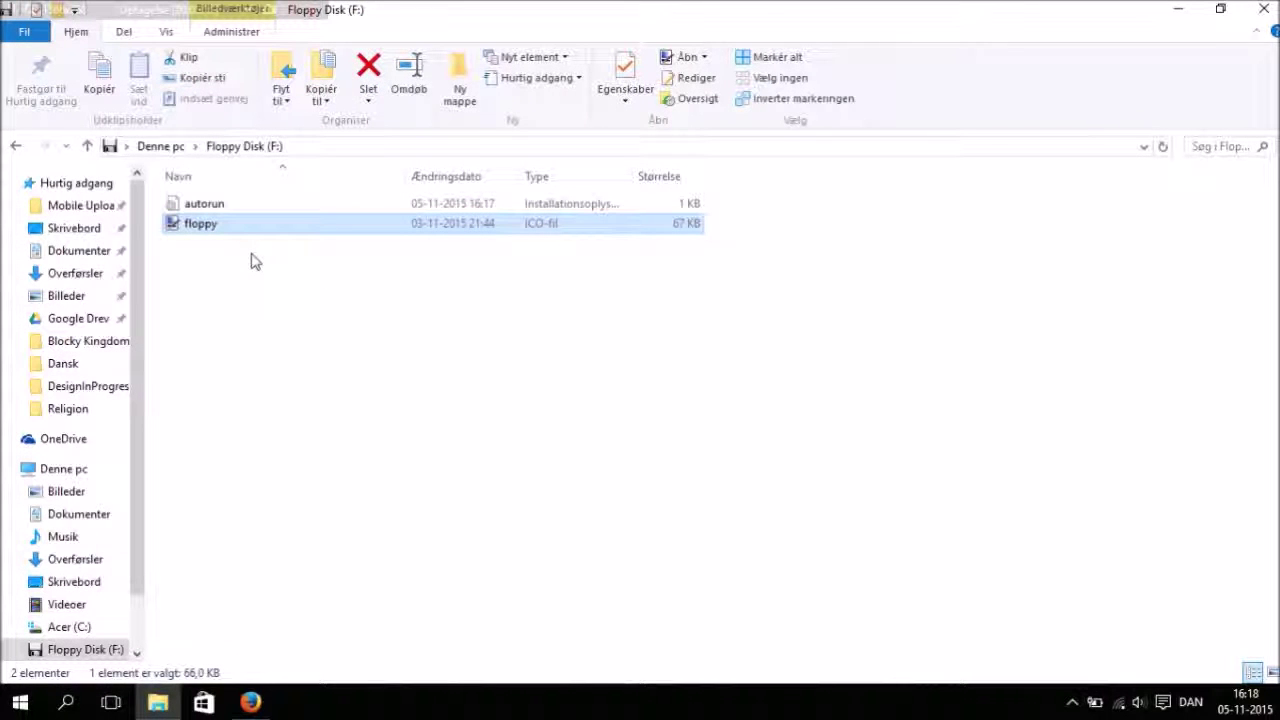
- Return to Denne pc, inspect the volume name in the Floppy Disk (F:) drive's properties, and close the properties dialog
click(15, 146)
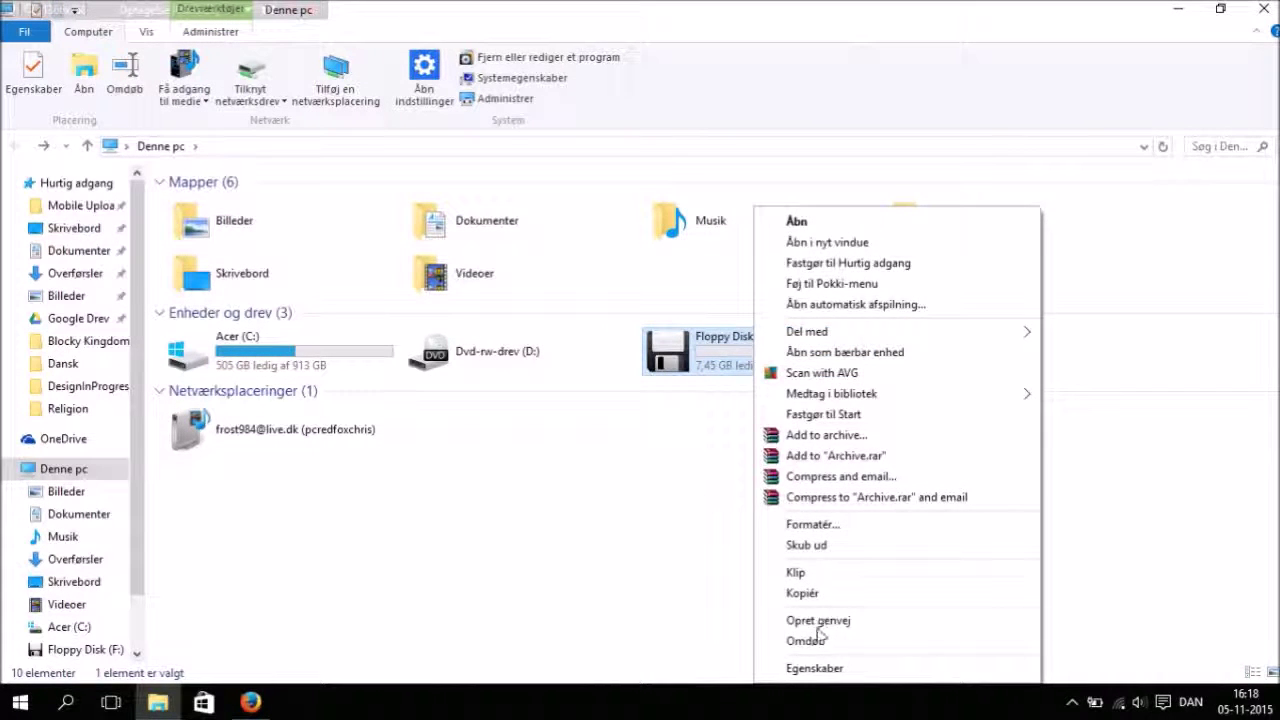
click(816, 667)
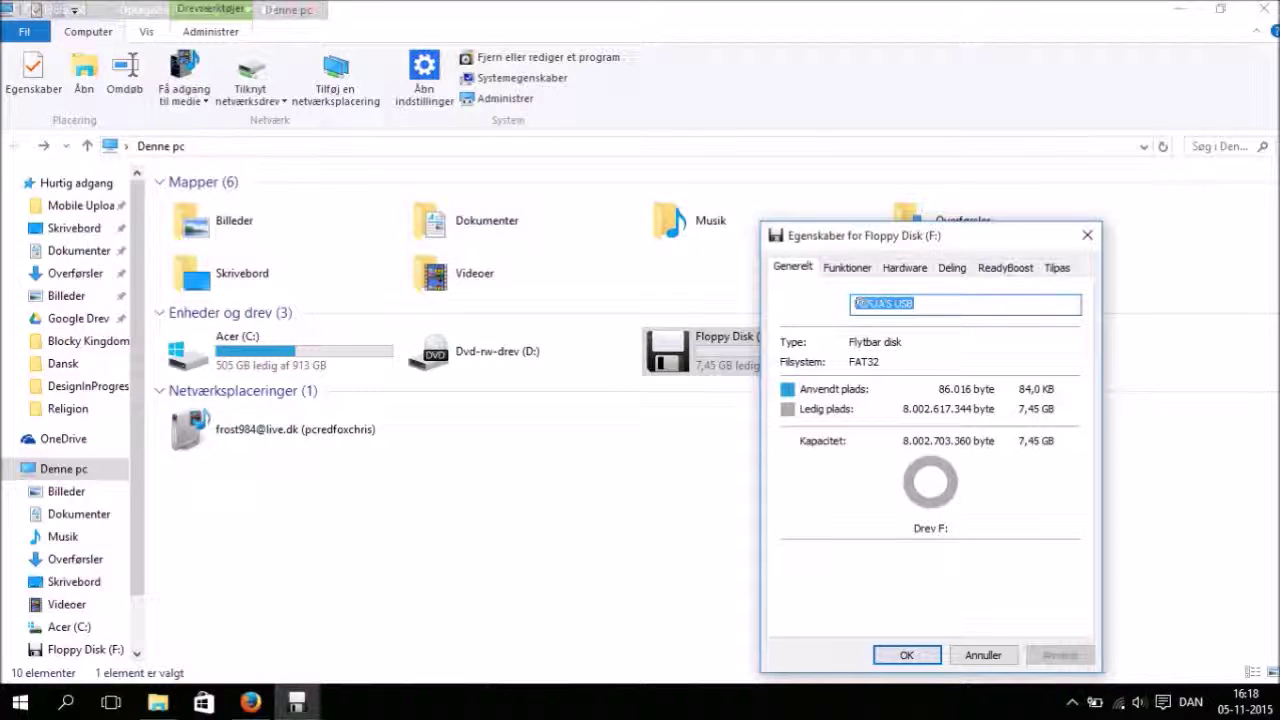
click(884, 303)
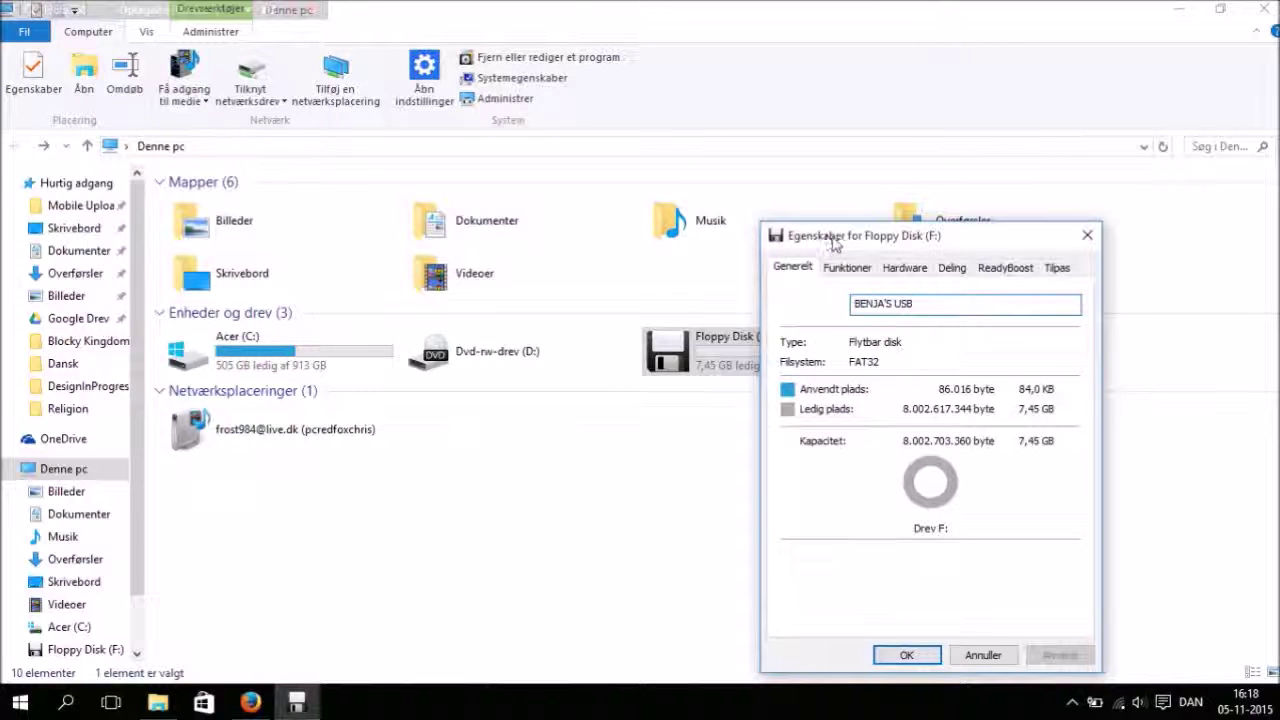
drag(837, 237, 945, 112)
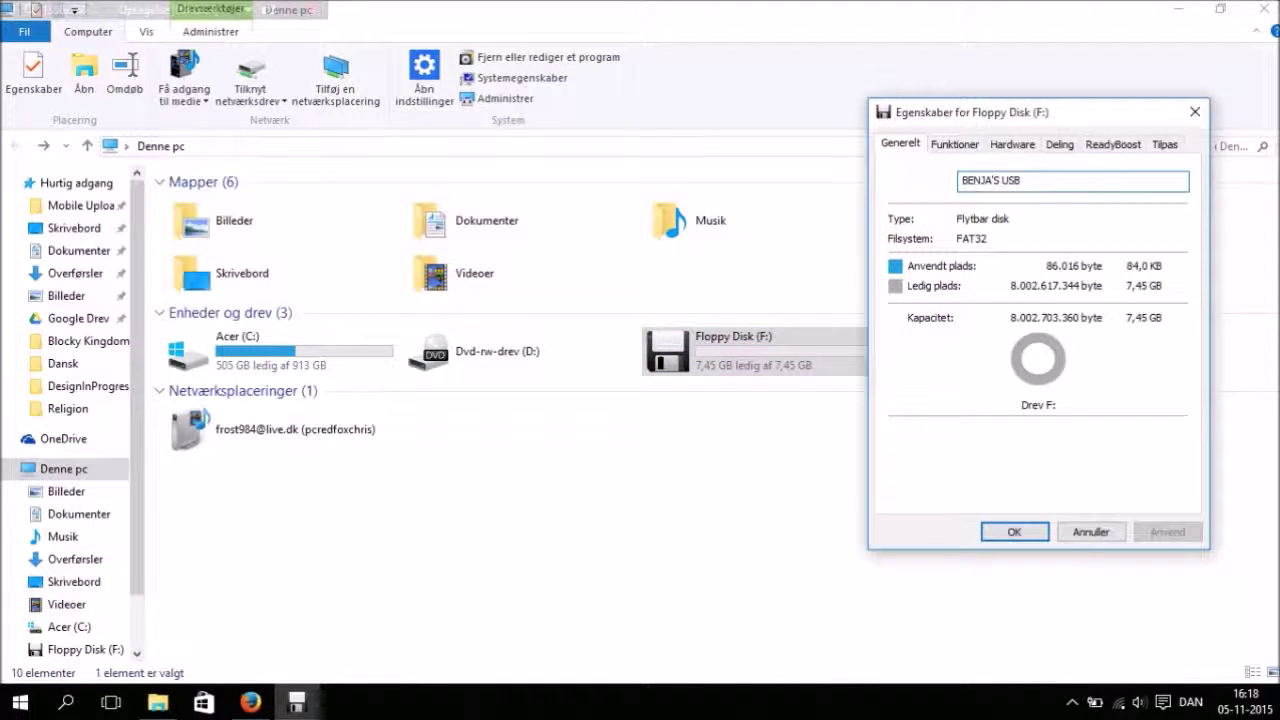
key(shift+Home)
key(End)
click(1014, 533)
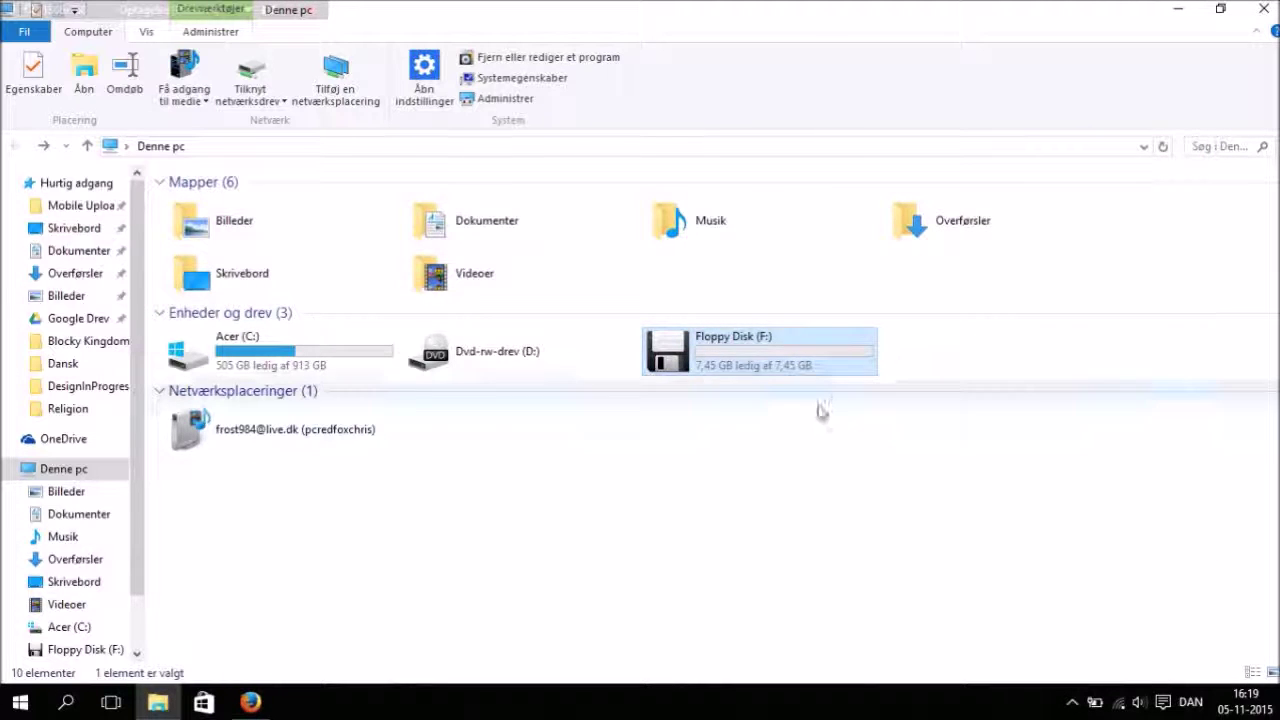
click(750, 426)
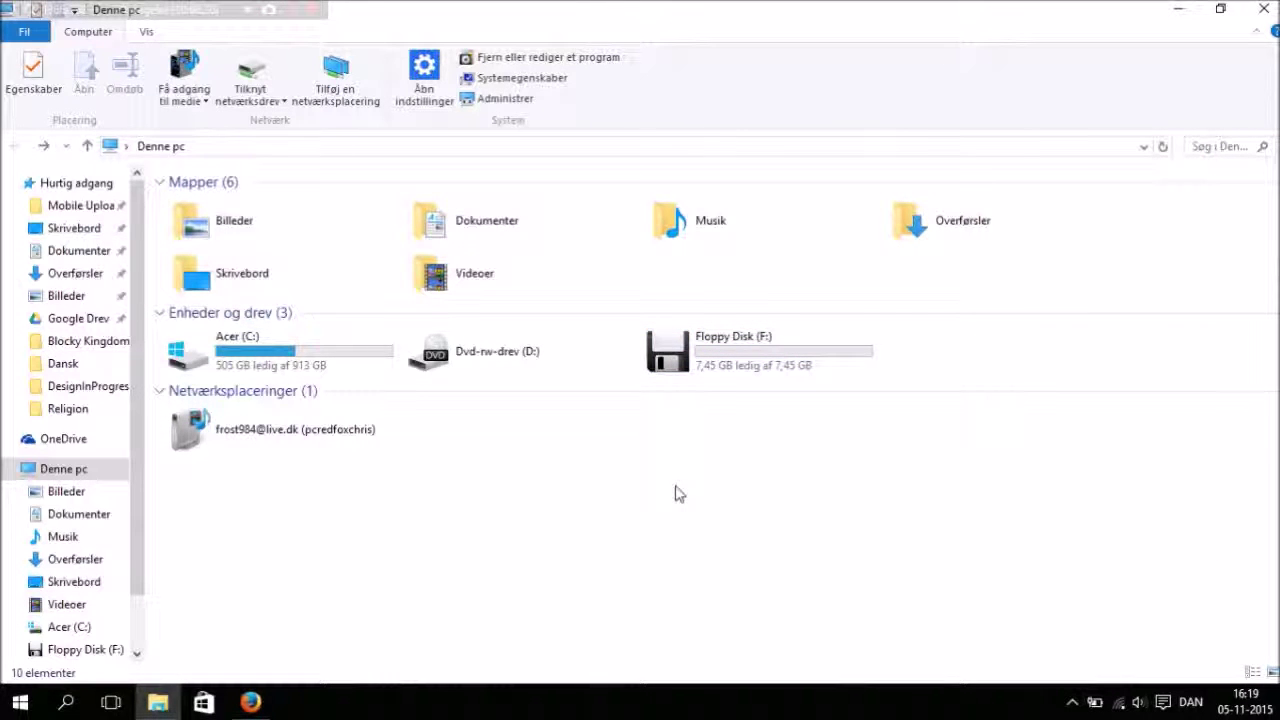